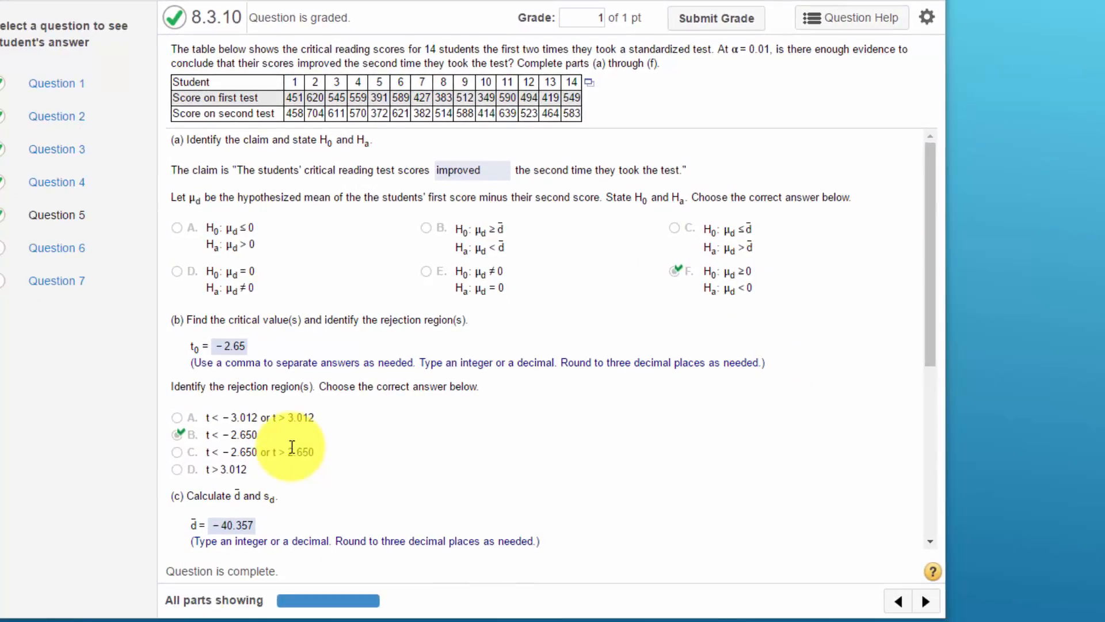
Step: Open the question's table of first and second test scores in Excel and enable editing of the downloaded workbook
{"action": "scroll", "coordinate": [300, 495], "scroll_direction": "down", "scroll_amount": 3}
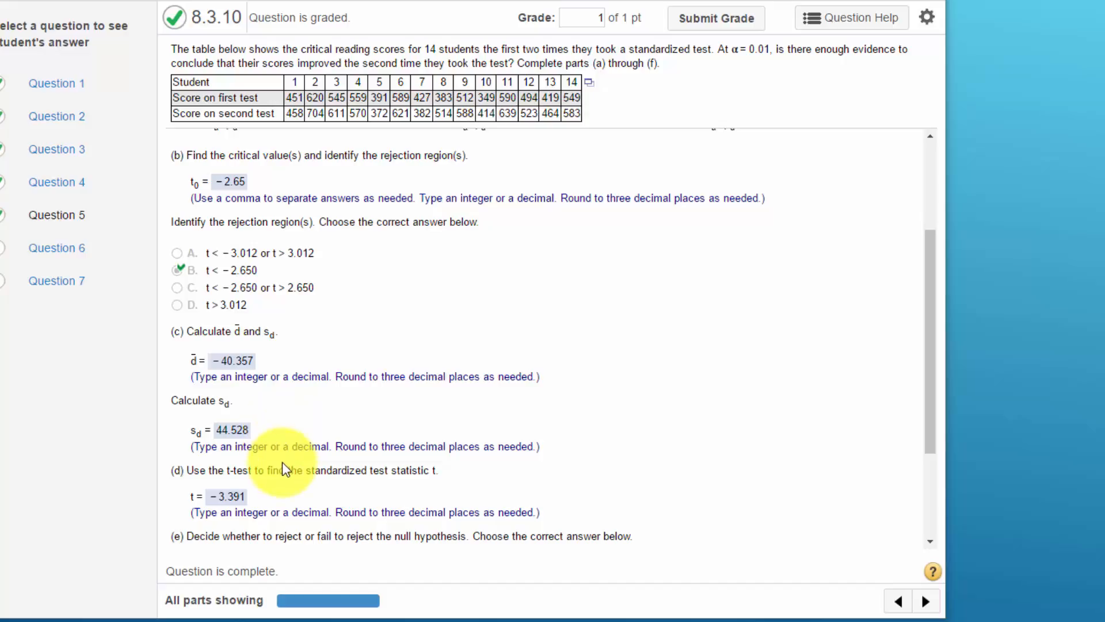
{"action": "scroll", "coordinate": [320, 447], "scroll_direction": "down", "scroll_amount": 2}
{"action": "scroll", "coordinate": [345, 446], "scroll_direction": "up", "scroll_amount": 4}
{"action": "scroll", "coordinate": [357, 441], "scroll_direction": "up", "scroll_amount": 1}
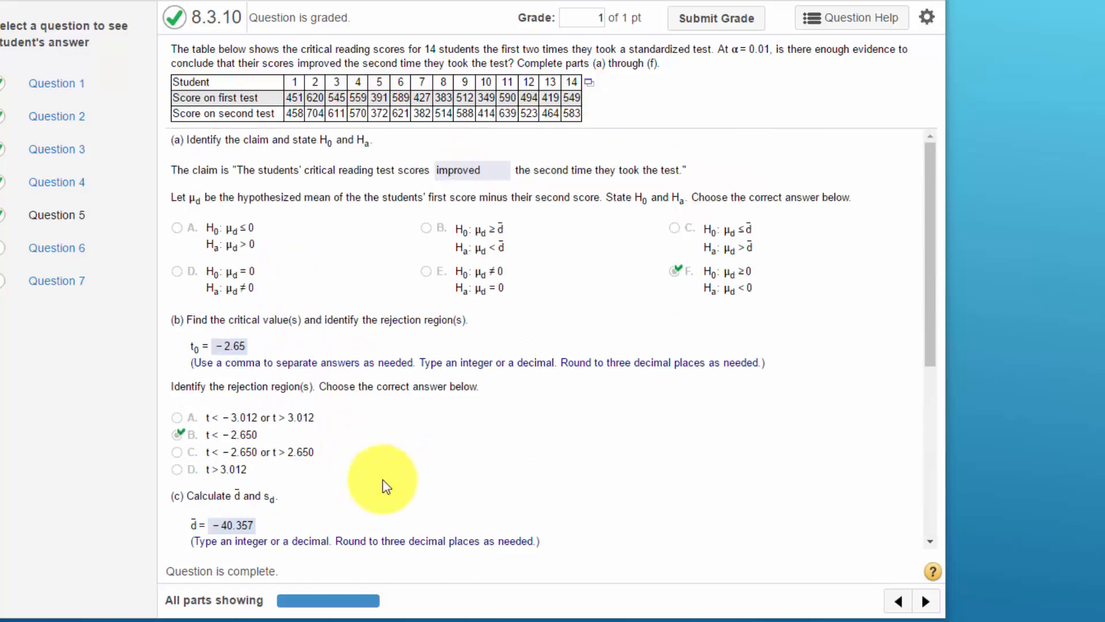
{"action": "left_click", "coordinate": [590, 84]}
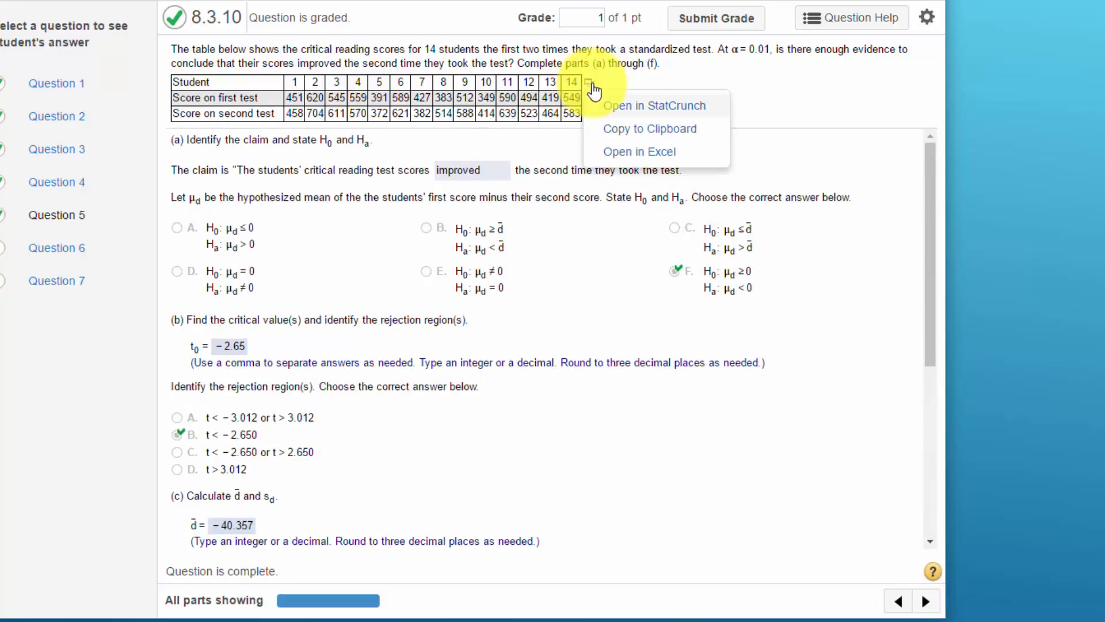
{"action": "left_click", "coordinate": [616, 129]}
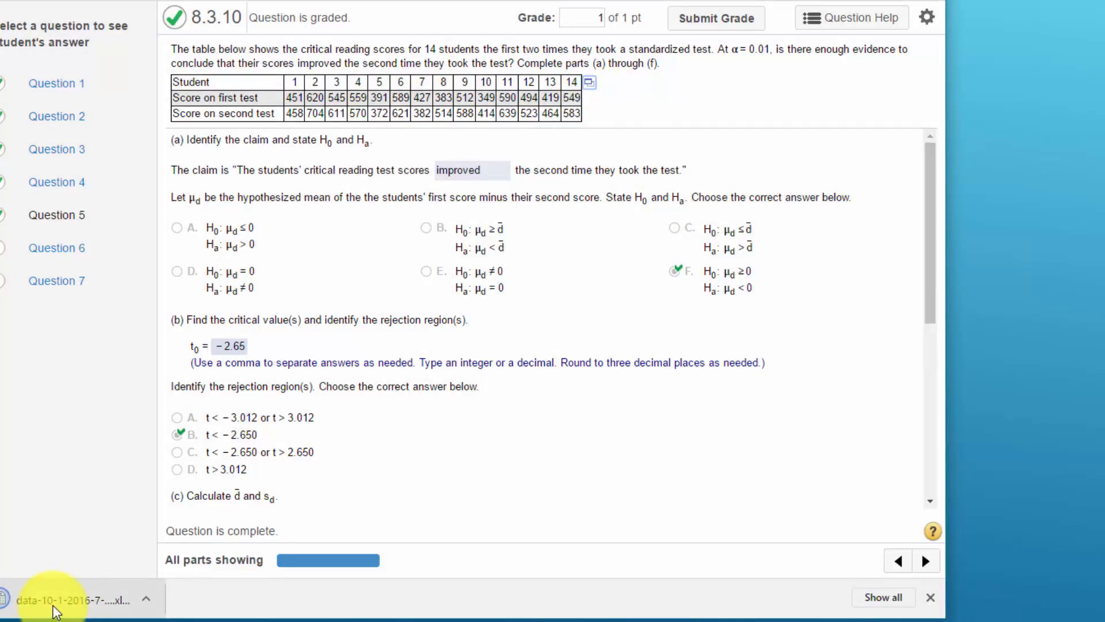
{"action": "left_click", "coordinate": [58, 607]}
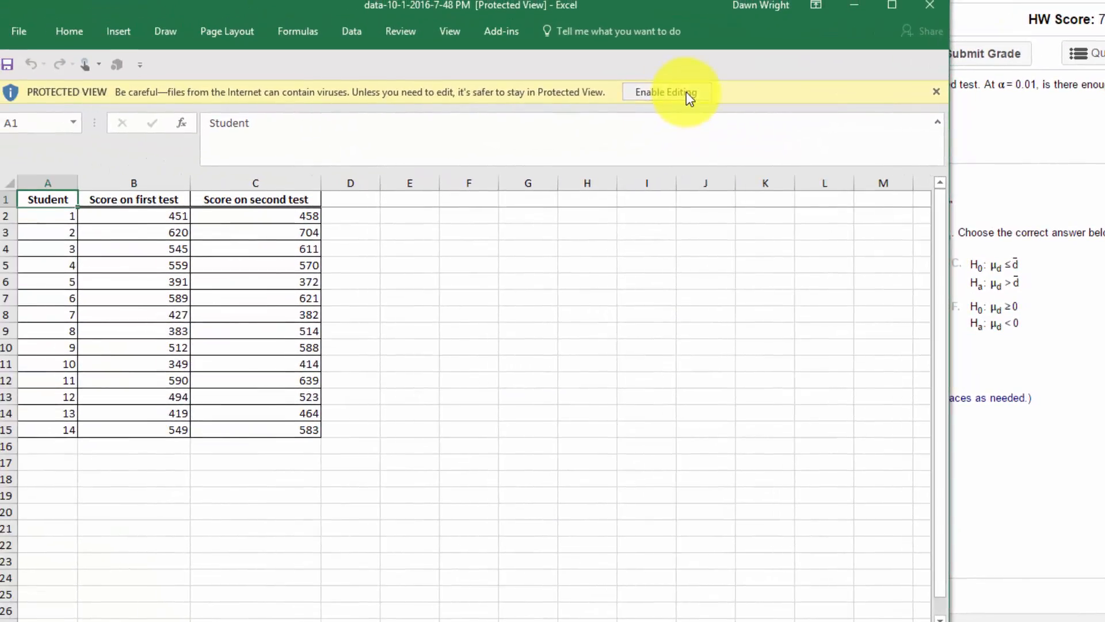
{"action": "left_click", "coordinate": [687, 93]}
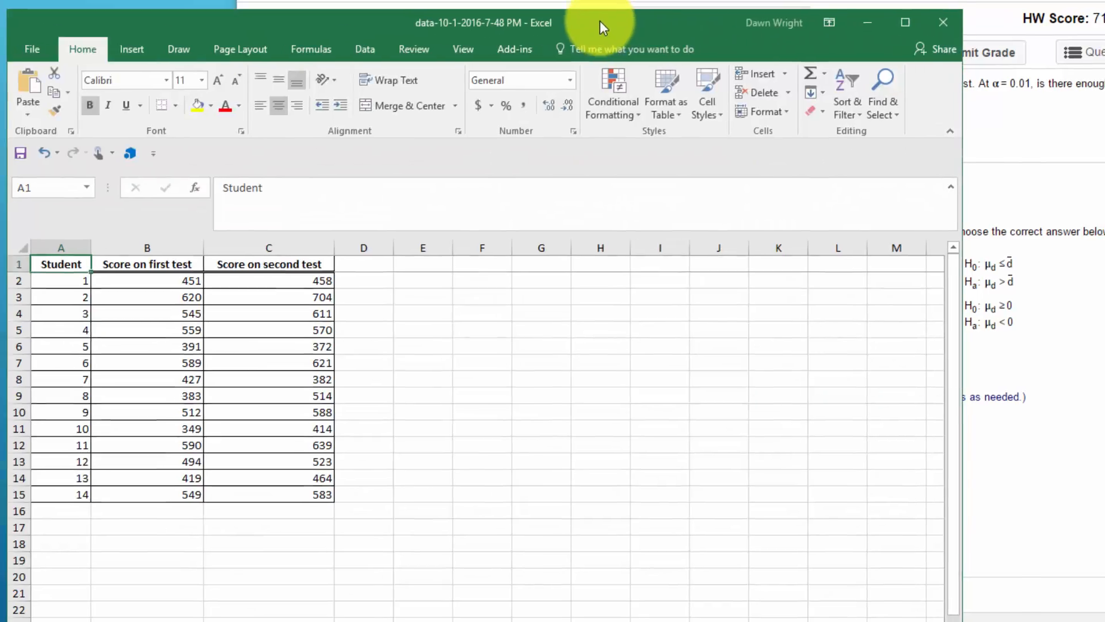
{"action": "left_click_drag", "start_coordinate": [600, 22], "coordinate": [677, 0]}
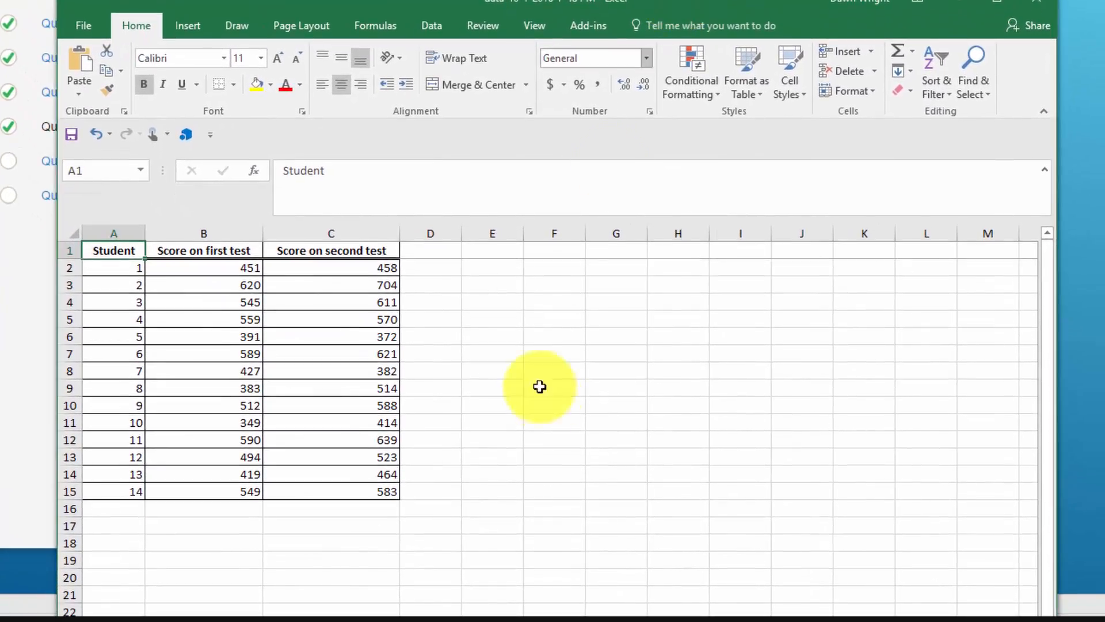
Step: Start PHStat's Paired t Test for unsummarized data and set the level of significance to .01
{"action": "left_click", "coordinate": [581, 24]}
{"action": "left_click", "coordinate": [115, 53]}
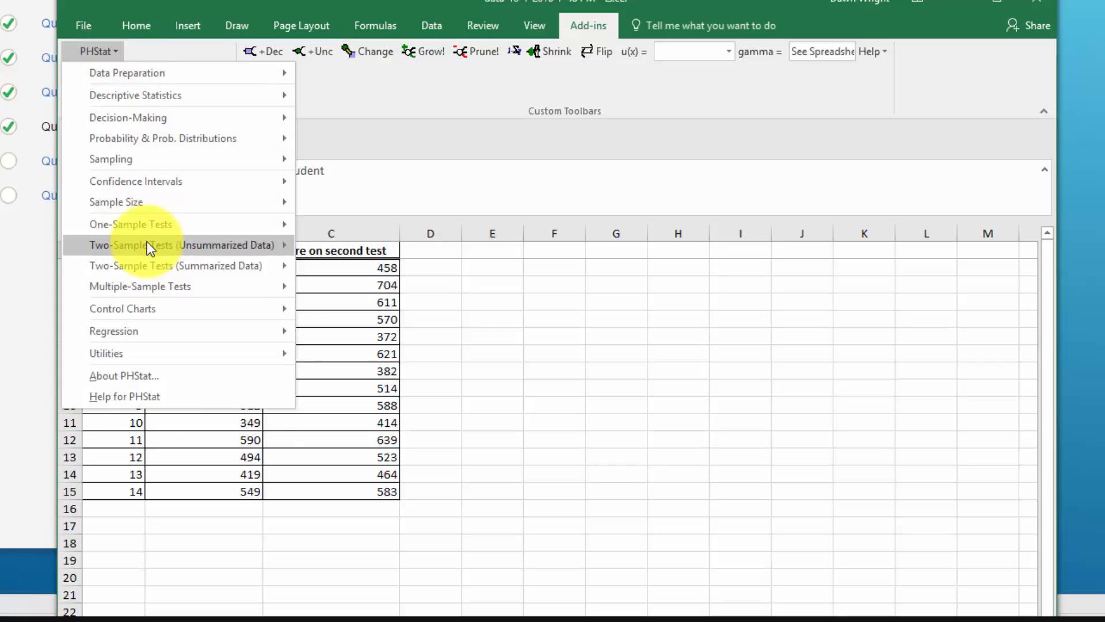
{"action": "mouse_move", "coordinate": [197, 246]}
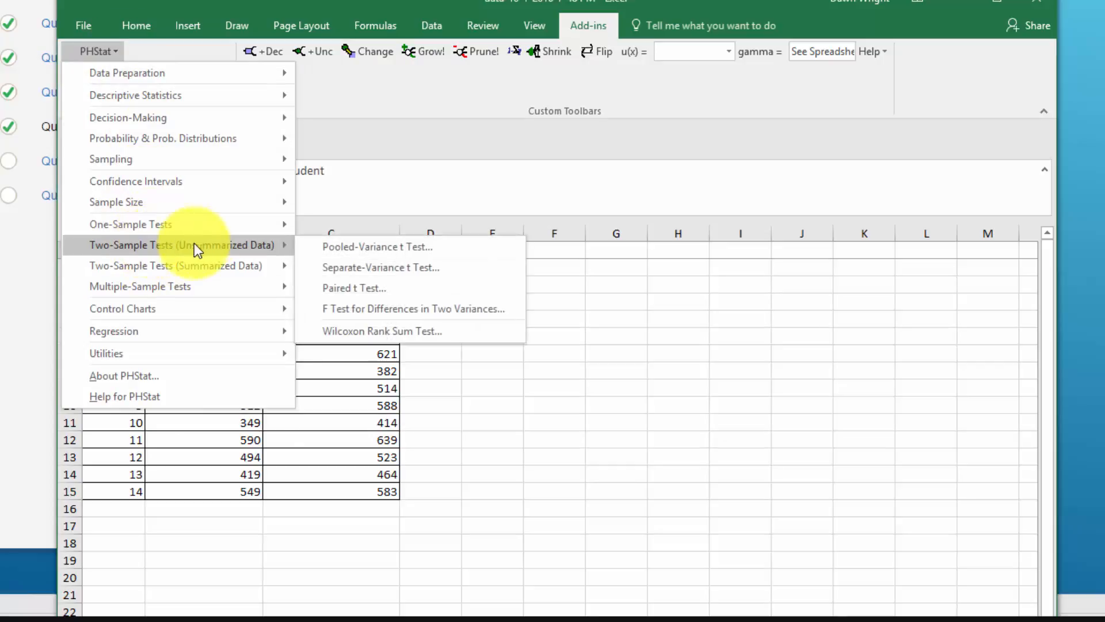
{"action": "left_click", "coordinate": [389, 292]}
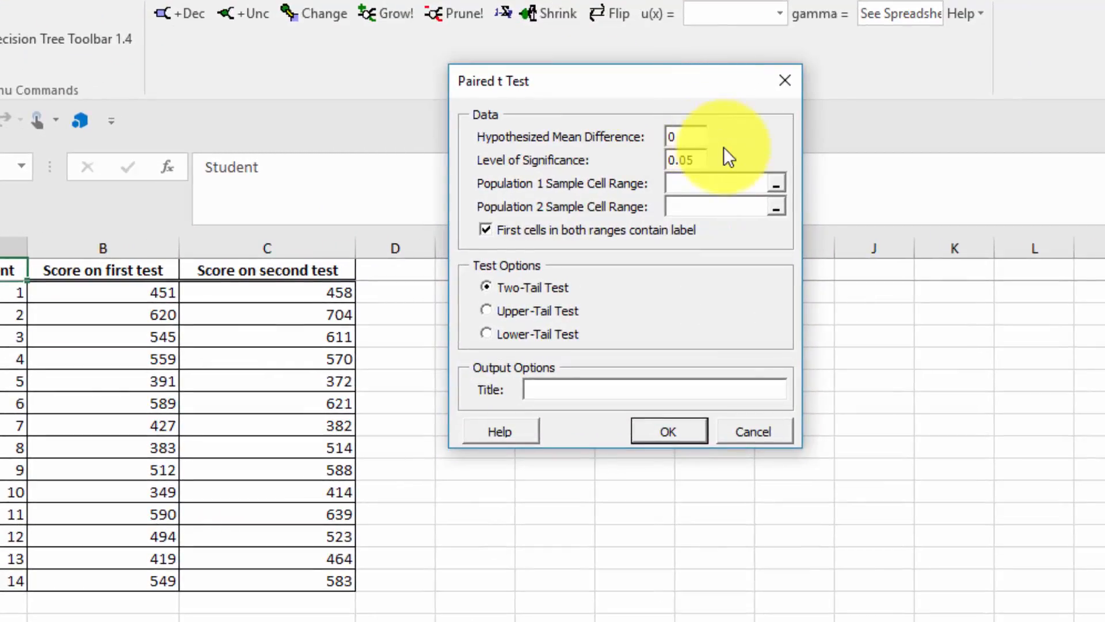
{"action": "double_click", "coordinate": [704, 162]}
{"action": "type", "text": ".01"}
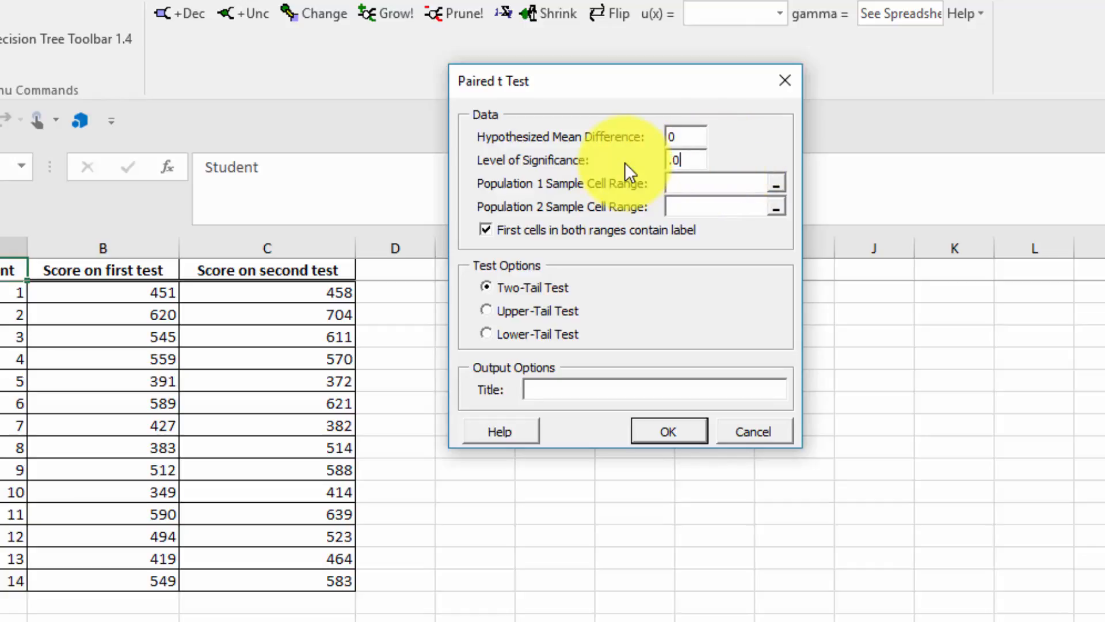
Step: Set the Population 1 sample range to the first test scores B1:B15 and the Population 2 range to the second test scores C1:C15
{"action": "left_click", "coordinate": [777, 186]}
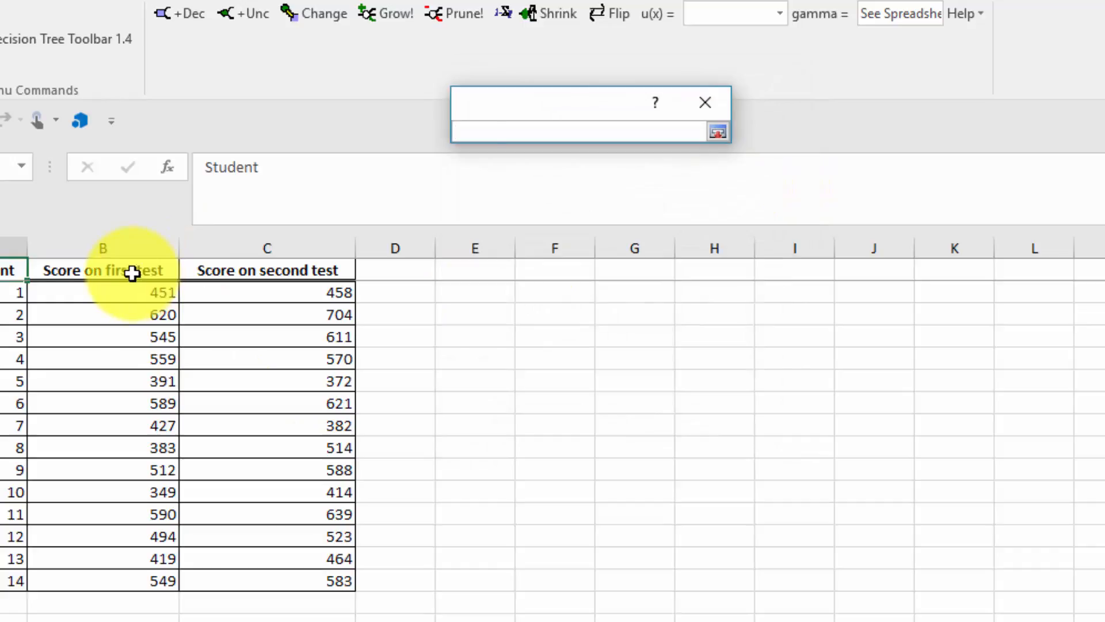
{"action": "left_click_drag", "start_coordinate": [133, 274], "coordinate": [116, 574]}
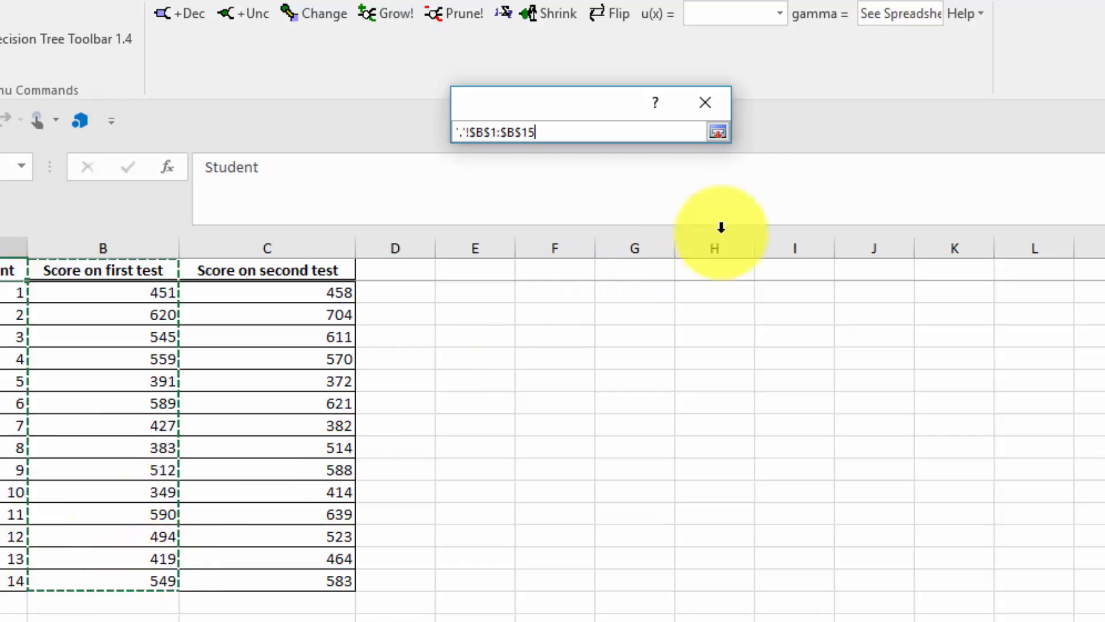
{"action": "left_click", "coordinate": [717, 133]}
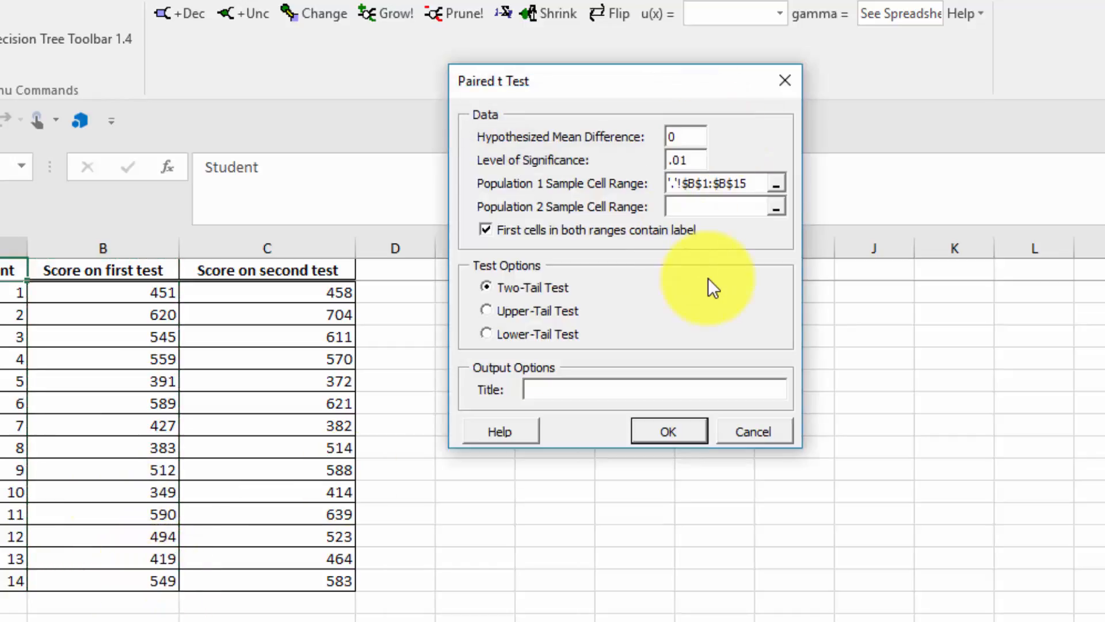
{"action": "left_click", "coordinate": [777, 206]}
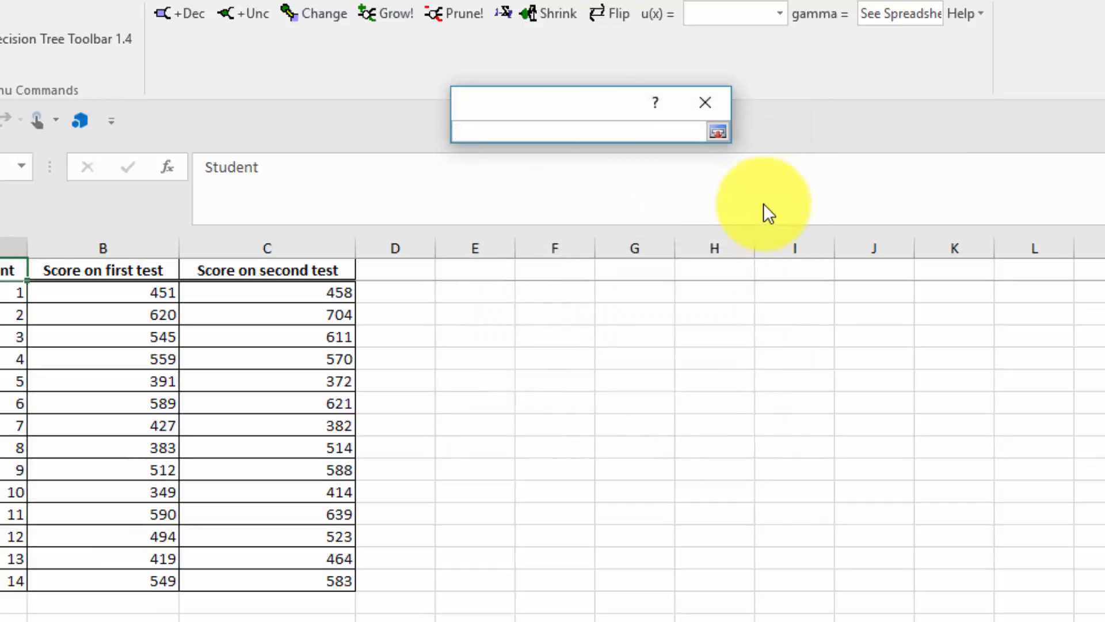
{"action": "left_click", "coordinate": [272, 269]}
{"action": "left_click_drag", "start_coordinate": [272, 289], "coordinate": [265, 572]}
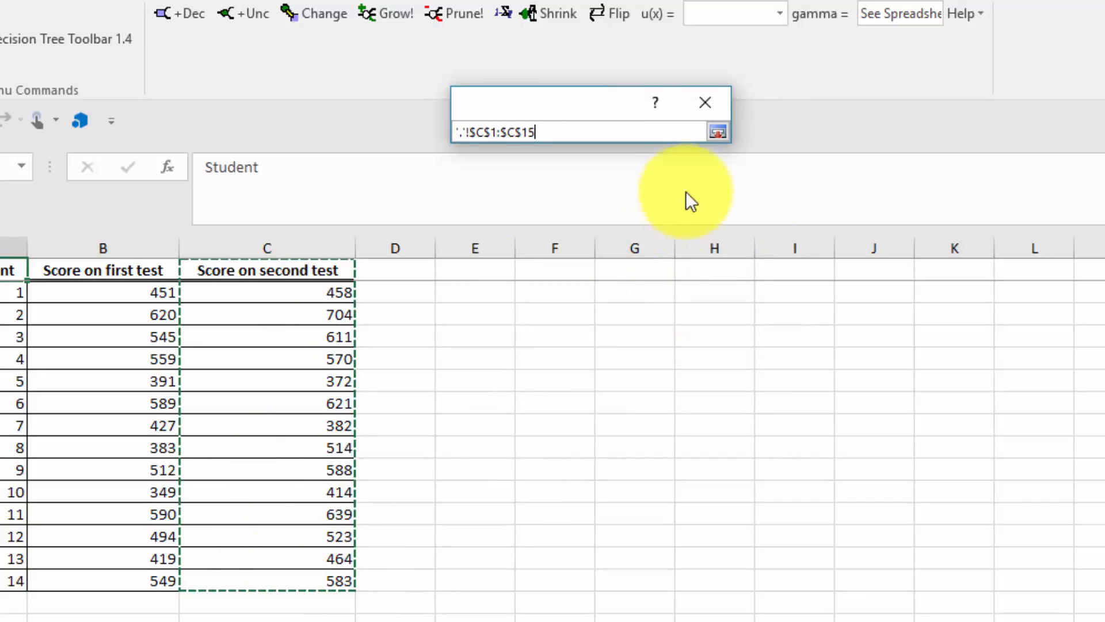
{"action": "left_click", "coordinate": [718, 131]}
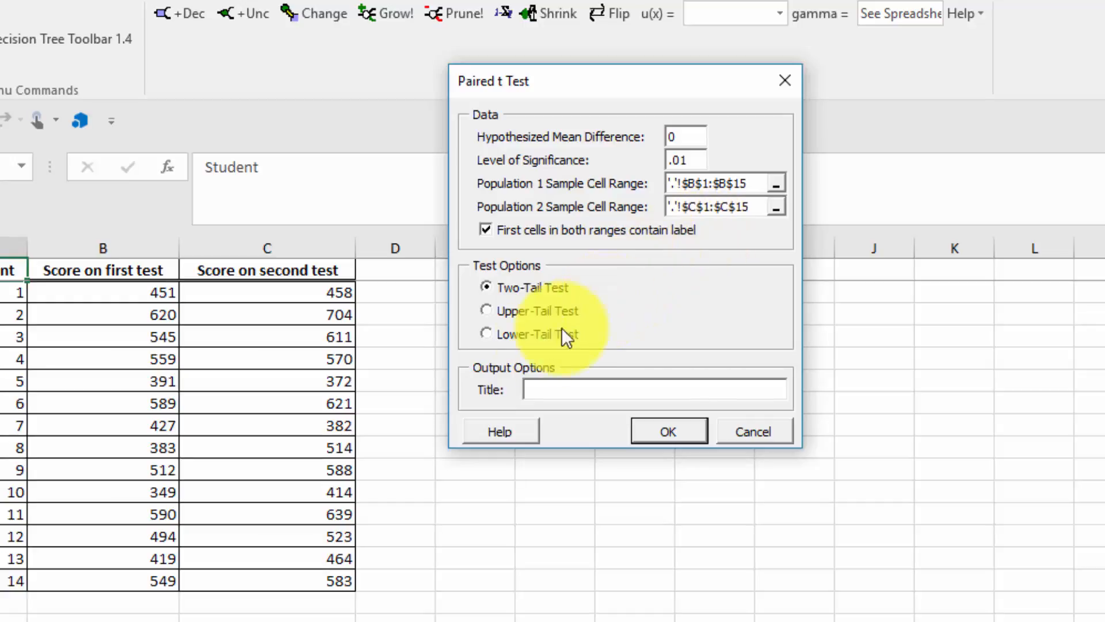
Step: Run the paired t test as a Lower-Tail Test and place the results window beside the homework question
{"action": "left_click", "coordinate": [484, 334]}
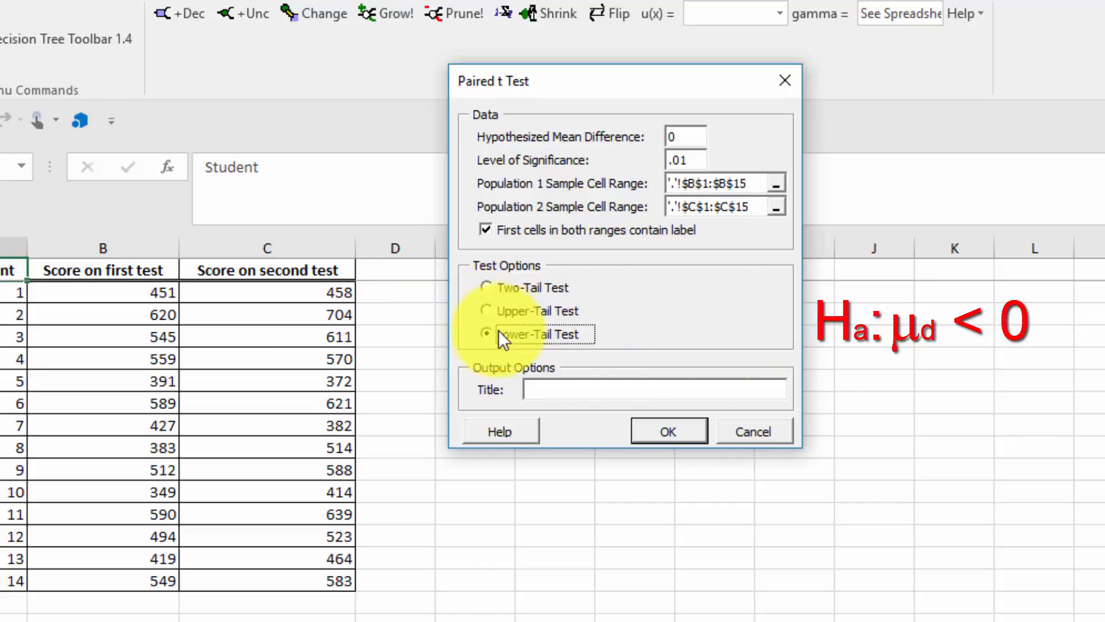
{"action": "left_click", "coordinate": [668, 429]}
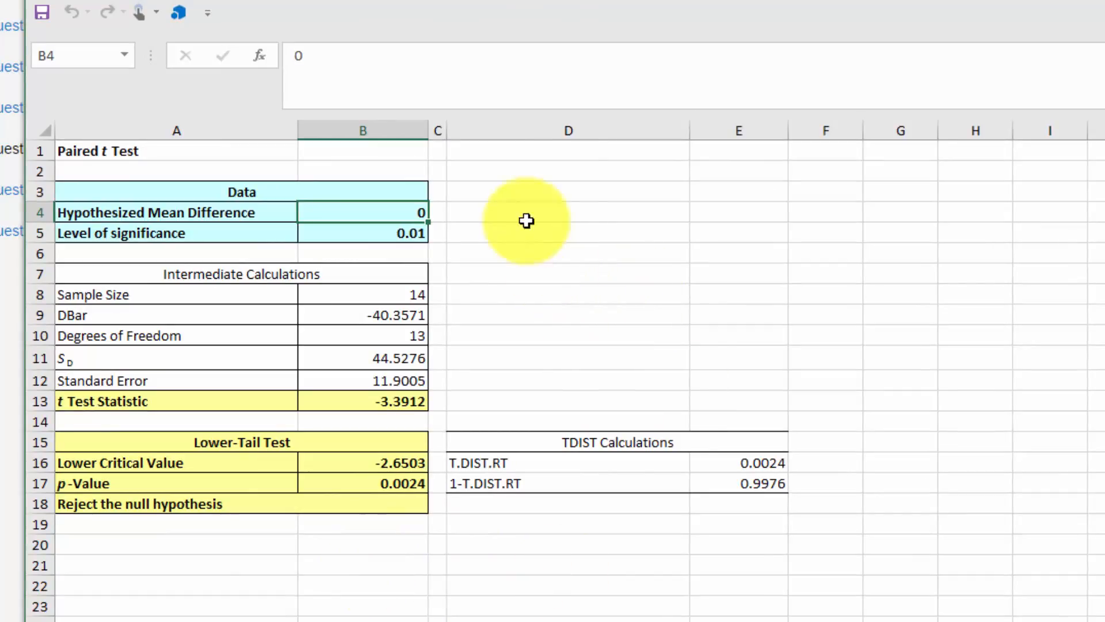
{"action": "left_click_drag", "start_coordinate": [526, 0], "coordinate": [957, 1]}
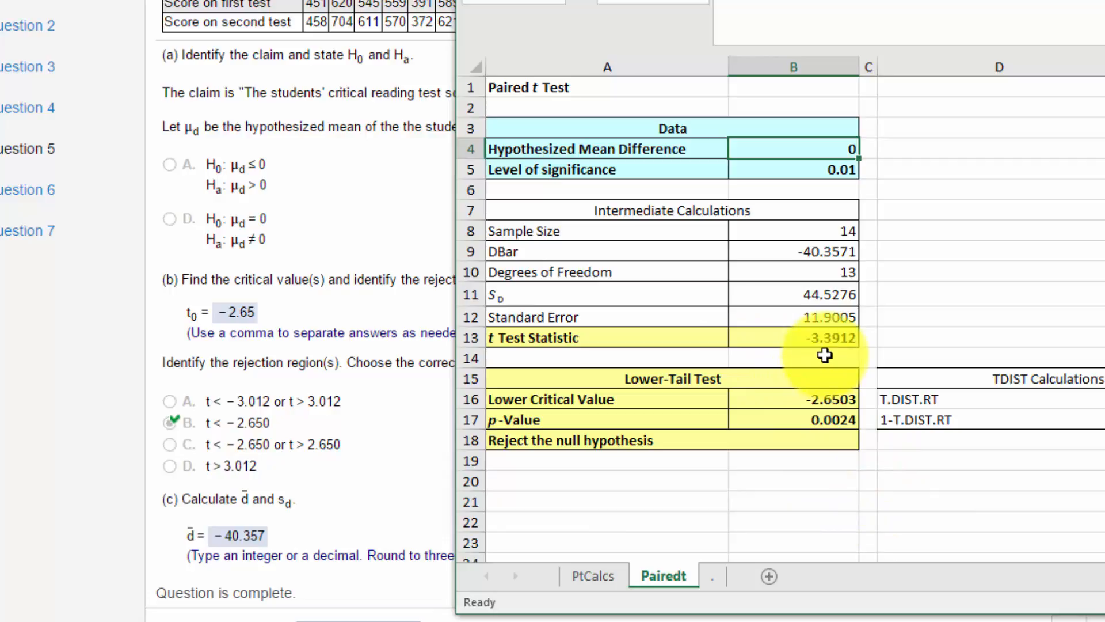
Step: Switch to the homework question and compare its answers in parts (b) through (f) with the paired t test results
{"action": "left_click", "coordinate": [387, 449]}
{"action": "scroll", "coordinate": [403, 449], "scroll_direction": "down", "scroll_amount": 3}
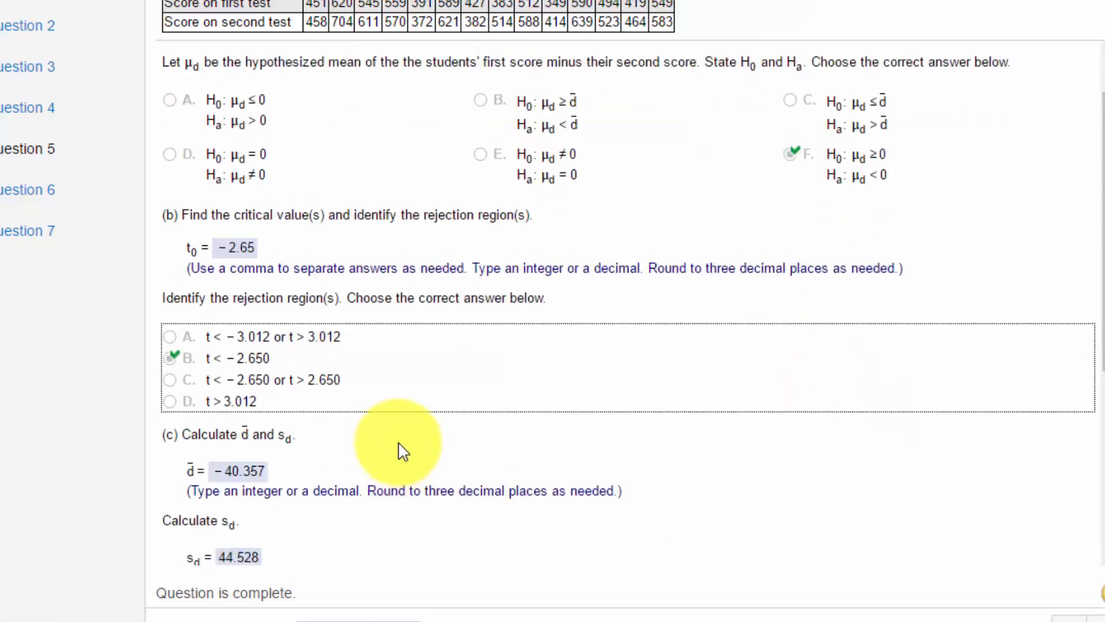
{"action": "scroll", "coordinate": [403, 447], "scroll_direction": "down", "scroll_amount": 2}
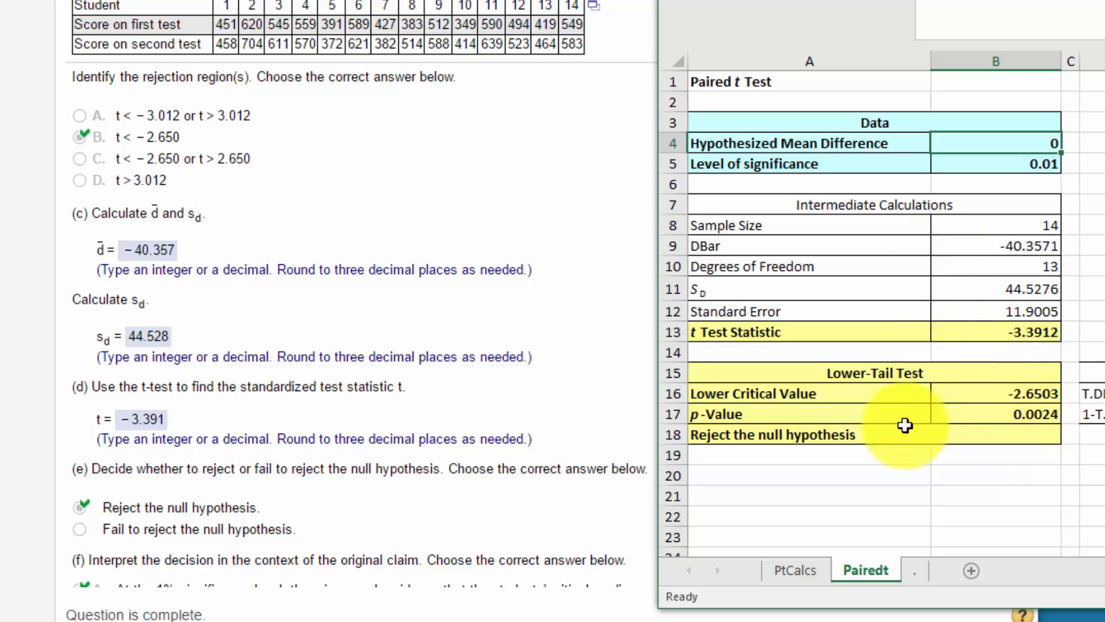
{"action": "left_click", "coordinate": [467, 499]}
{"action": "scroll", "coordinate": [466, 499], "scroll_direction": "down", "scroll_amount": 2}
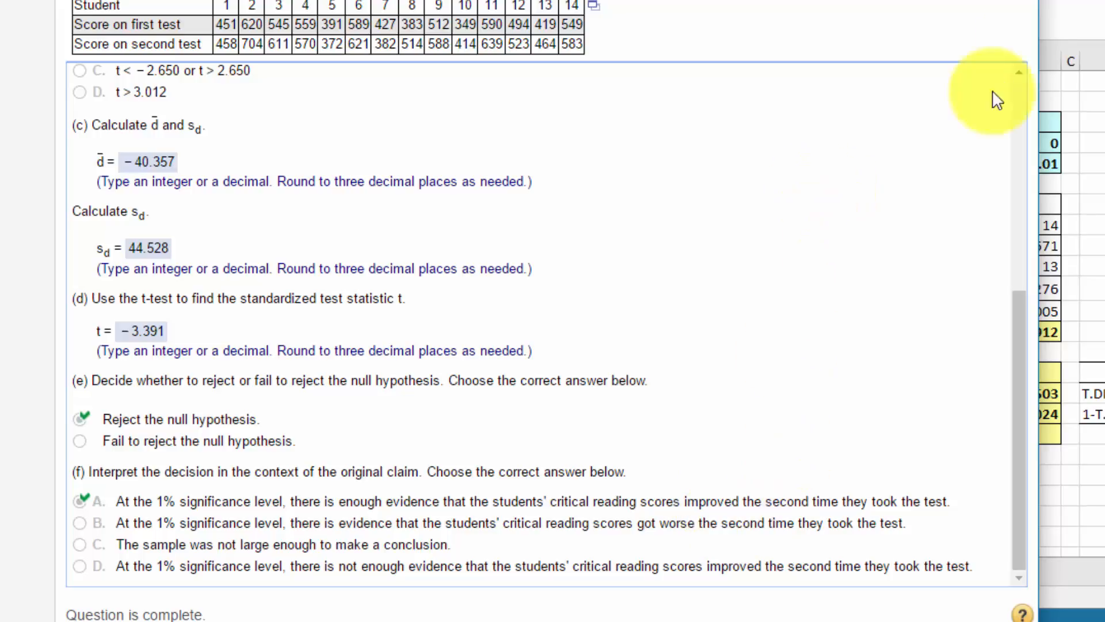
Step: Return to the Excel workbook and start the Data Analysis tool t-Test: Paired Two Sample for Means
{"action": "key", "text": "alt+Tab"}
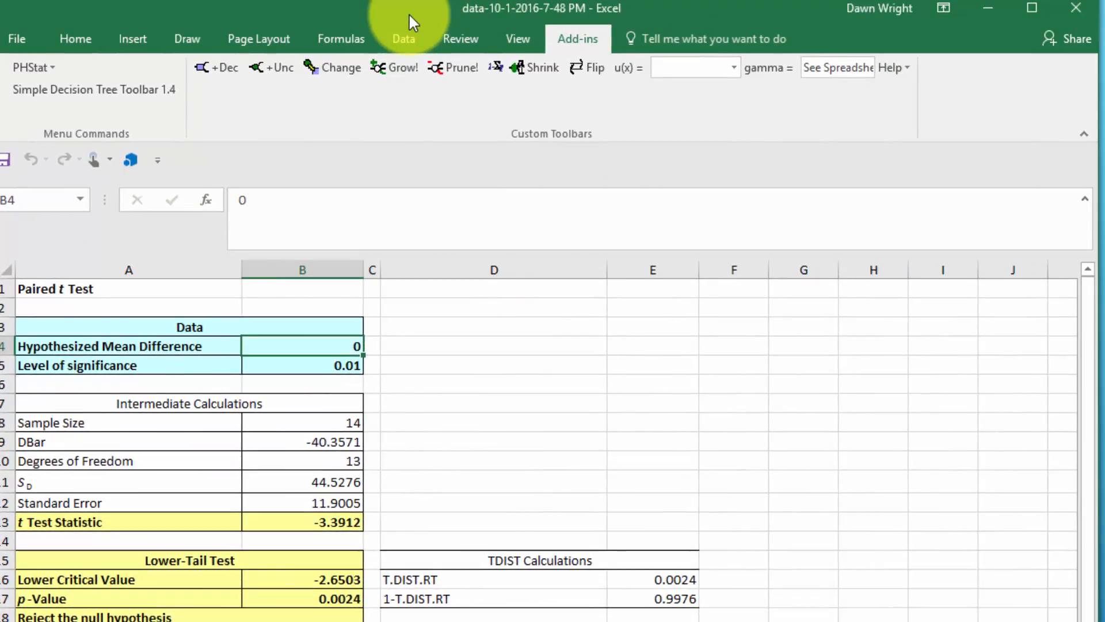
{"action": "left_click", "coordinate": [403, 38]}
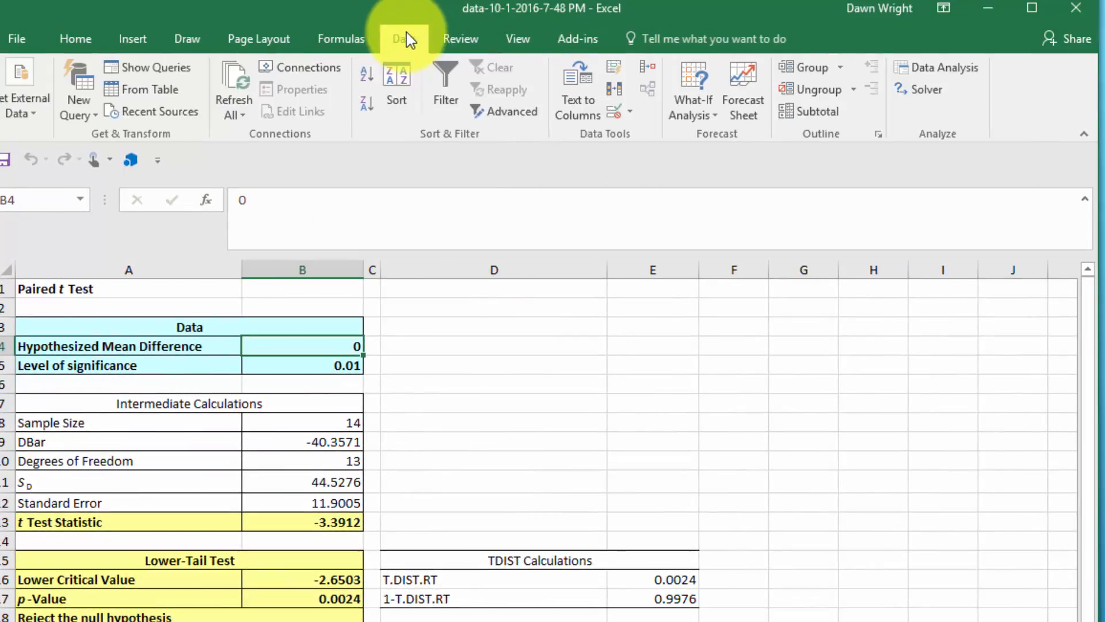
{"action": "left_click", "coordinate": [947, 69]}
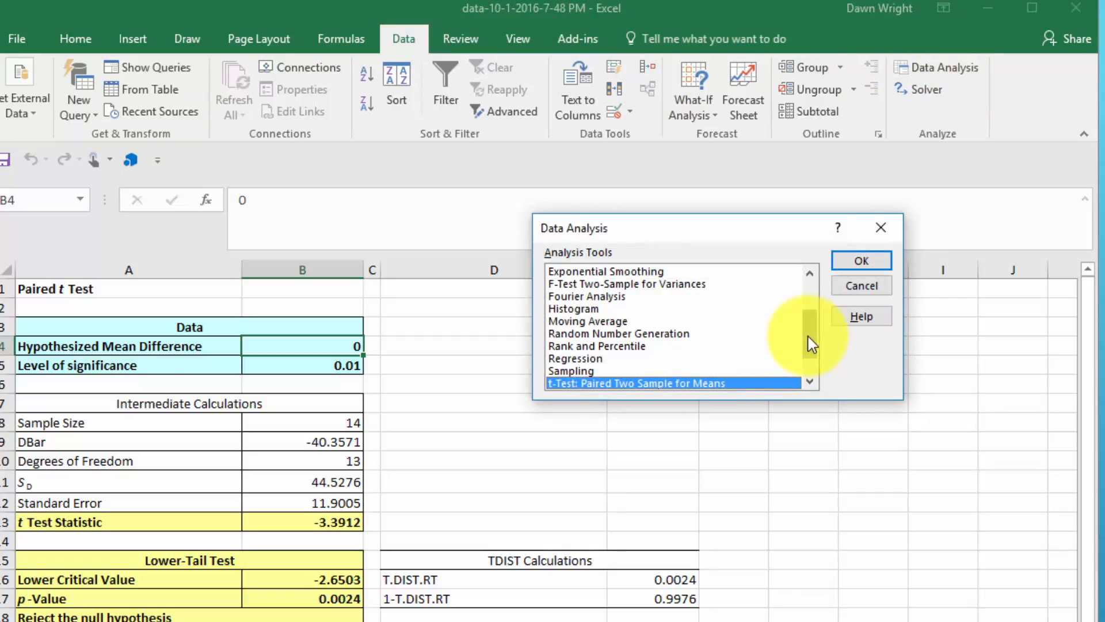
{"action": "scroll", "coordinate": [811, 344], "scroll_direction": "down", "scroll_amount": 1}
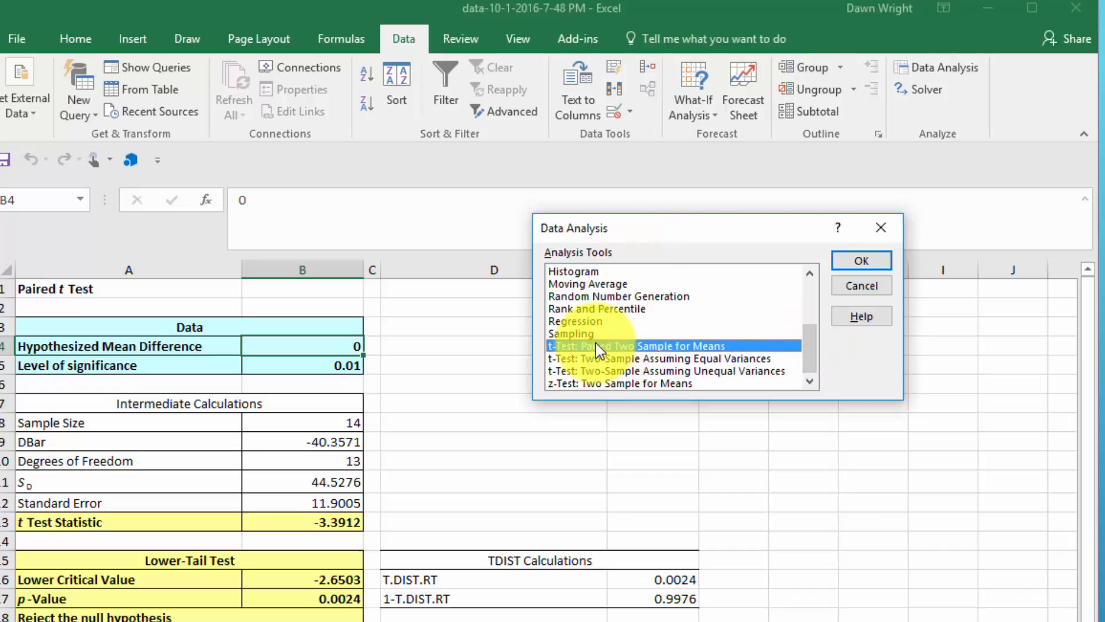
{"action": "left_click", "coordinate": [863, 263]}
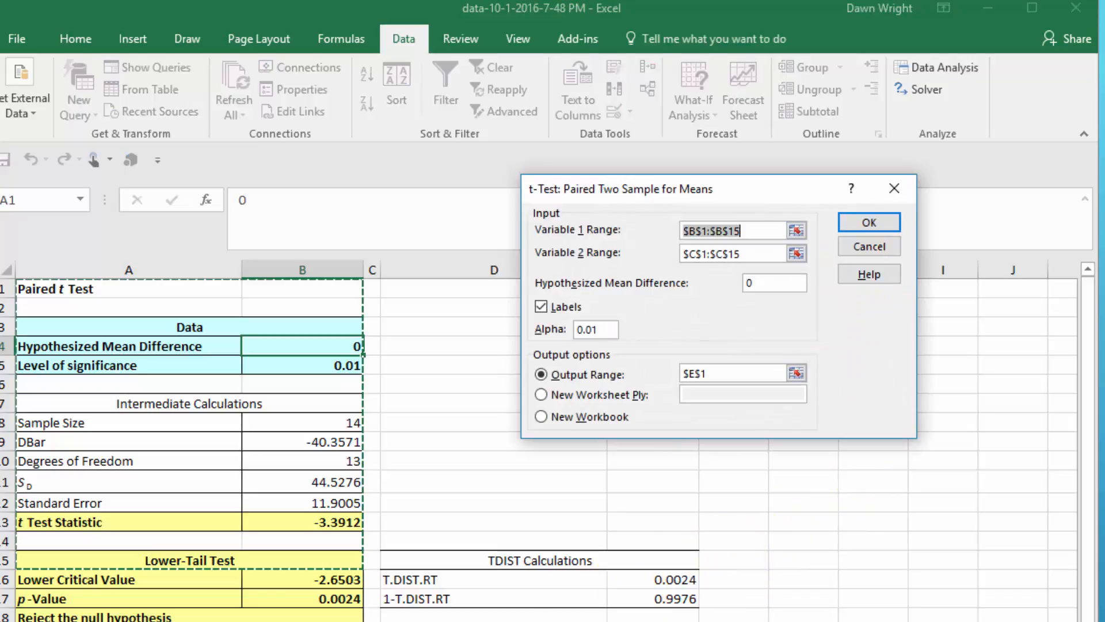
Step: Set the Variable 1 range to the first test scores B1:B15 and the Variable 2 range to the second test scores C1:C15
{"action": "left_click", "coordinate": [276, 620]}
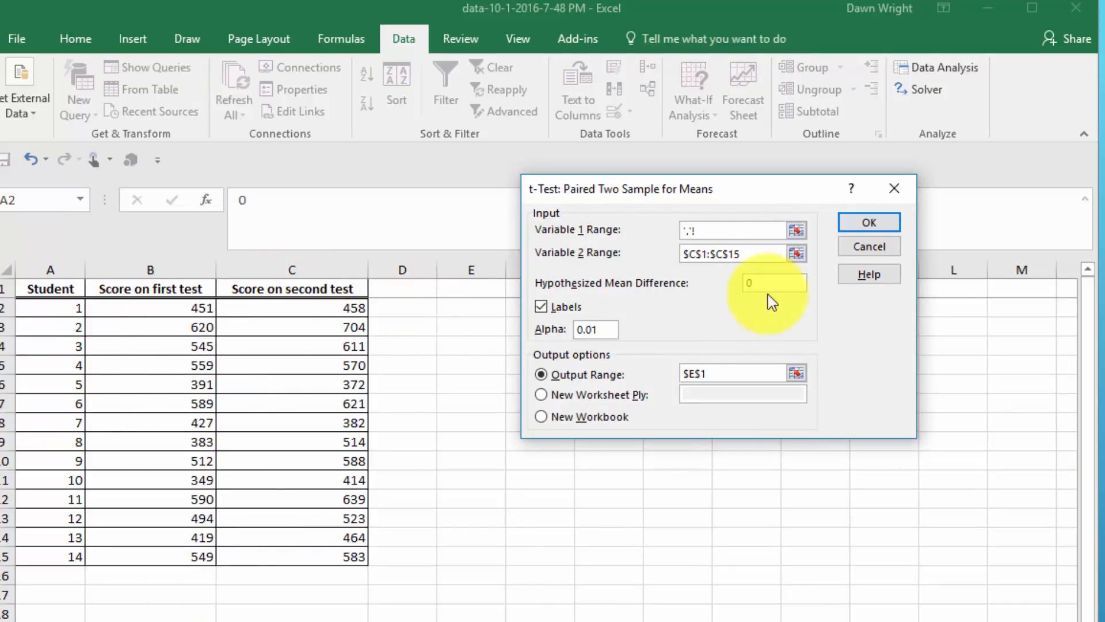
{"action": "left_click", "coordinate": [797, 231]}
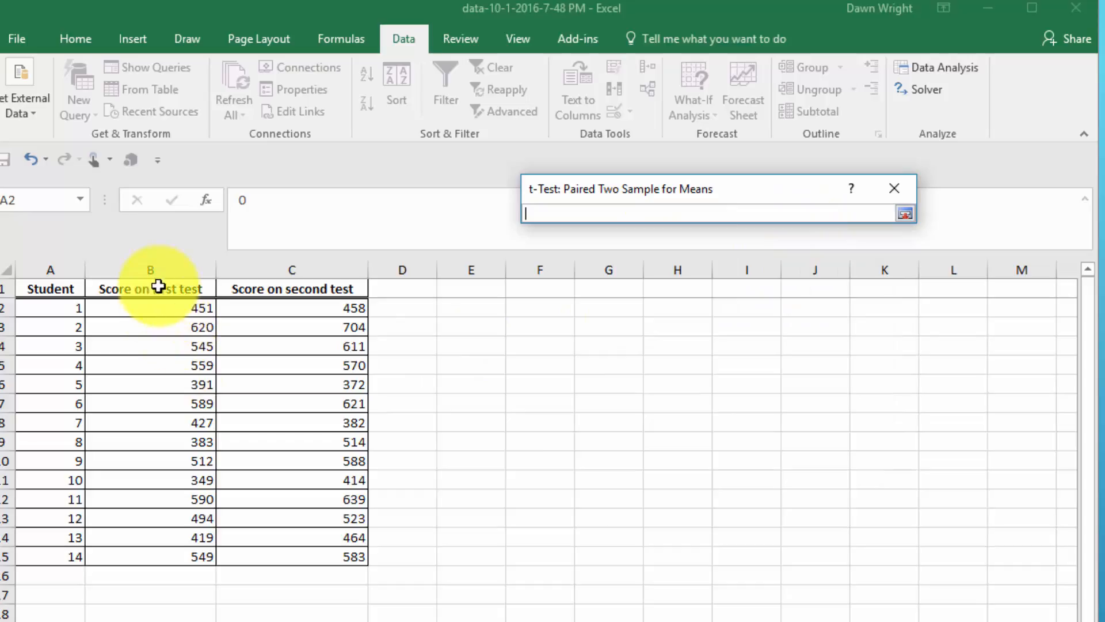
{"action": "left_click_drag", "start_coordinate": [159, 287], "coordinate": [142, 553]}
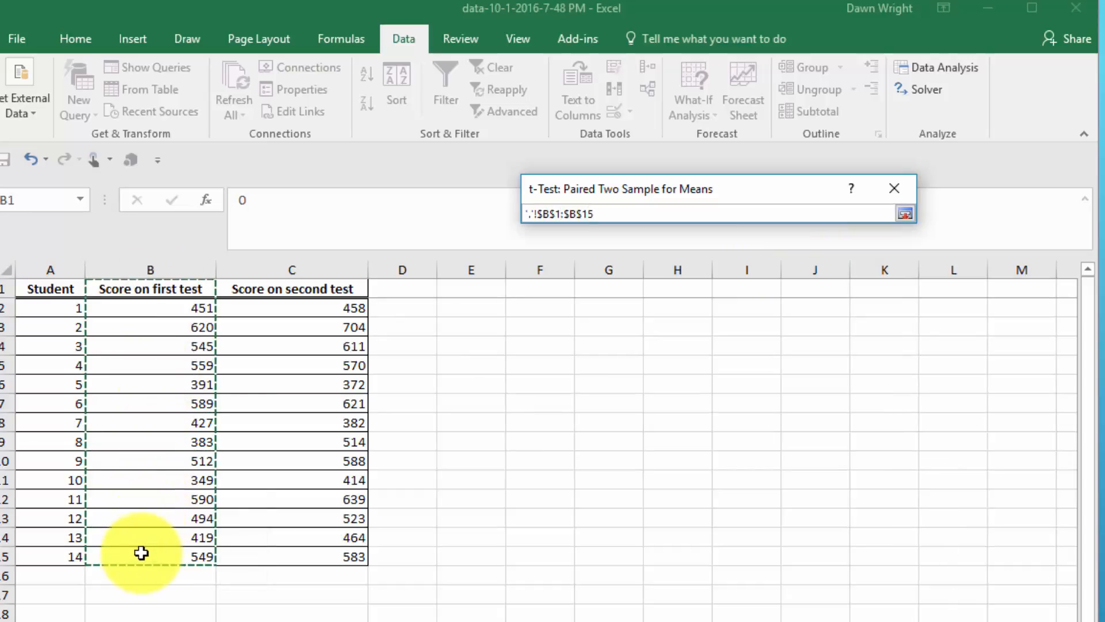
{"action": "left_click", "coordinate": [906, 214]}
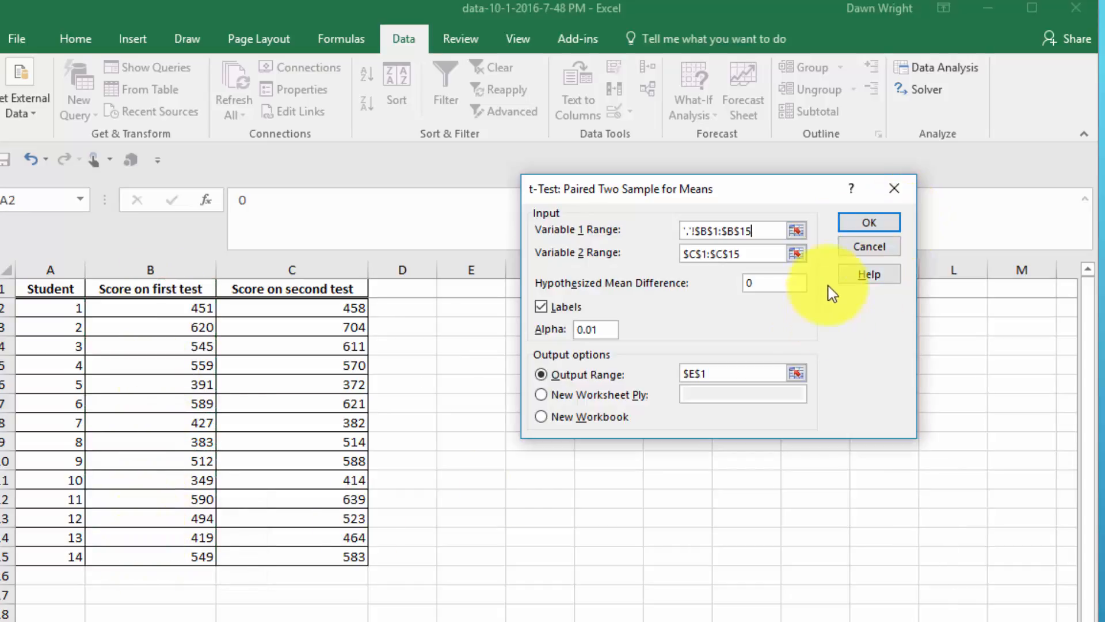
{"action": "left_click", "coordinate": [796, 253]}
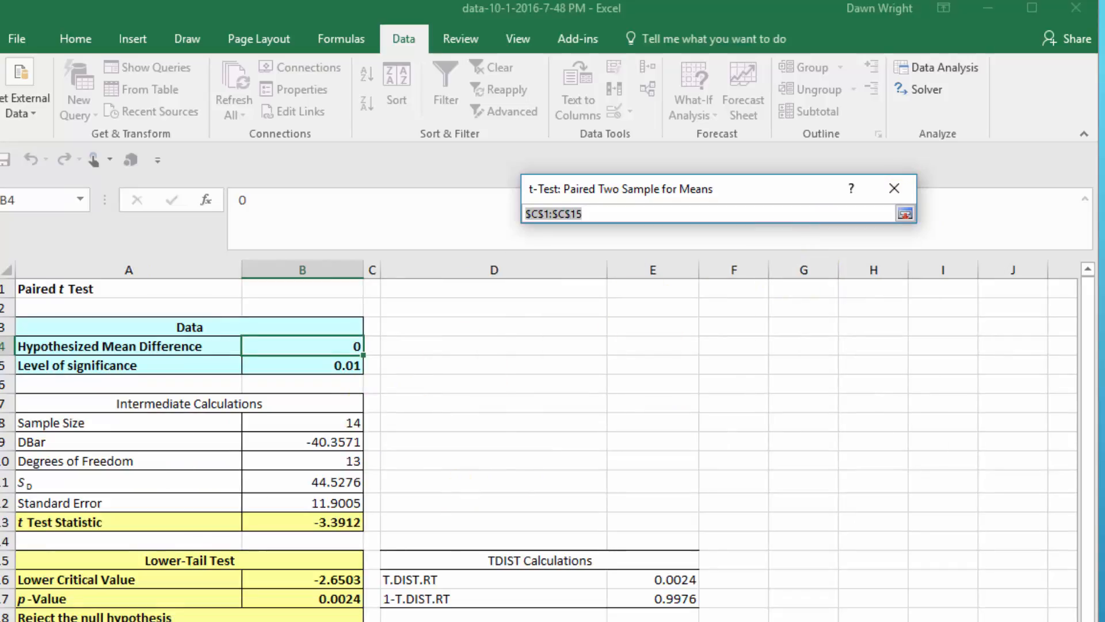
{"action": "left_click", "coordinate": [173, 621]}
{"action": "left_click_drag", "start_coordinate": [328, 292], "coordinate": [303, 550]}
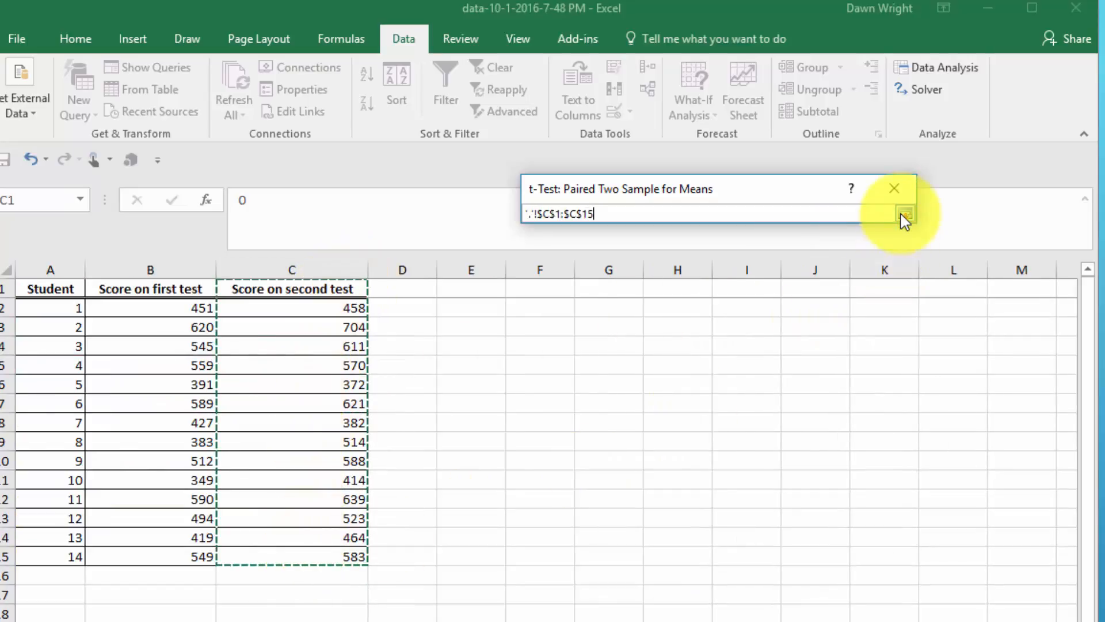
{"action": "left_click", "coordinate": [904, 216]}
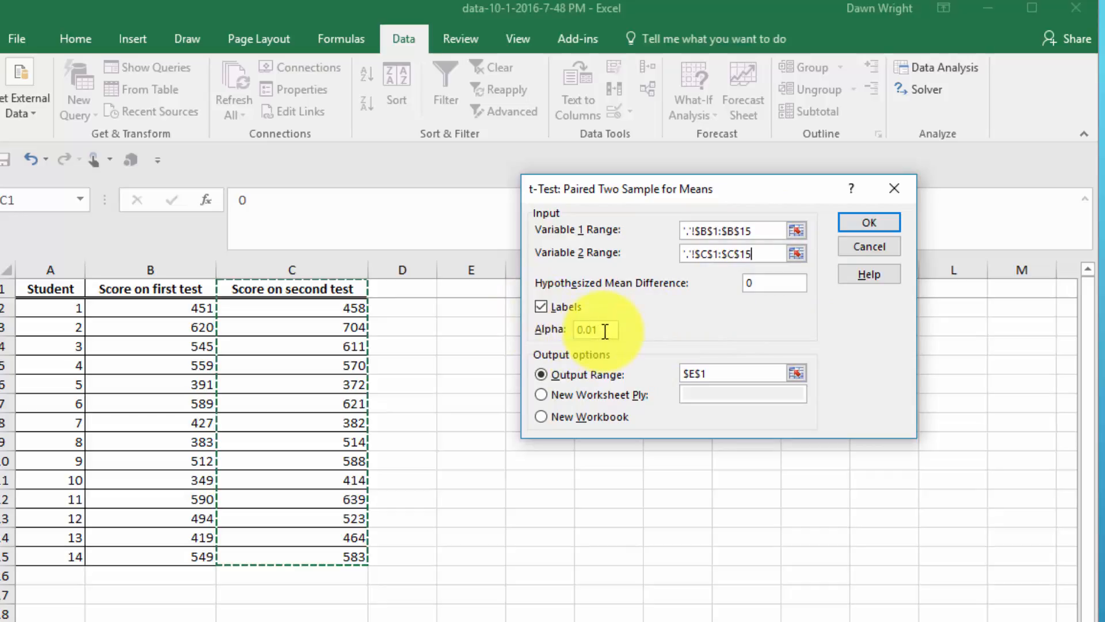
Step: Send the paired t-test output to cell E1 of the score data sheet, run it, and fit columns E and F to their contents
{"action": "left_click", "coordinate": [797, 374]}
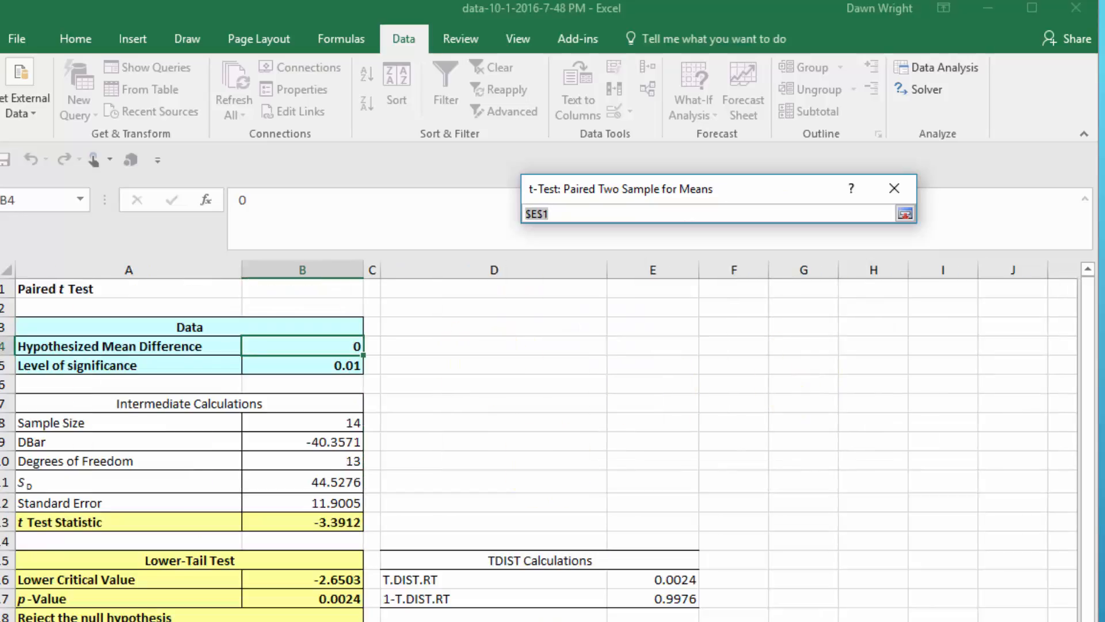
{"action": "left_click", "coordinate": [242, 621]}
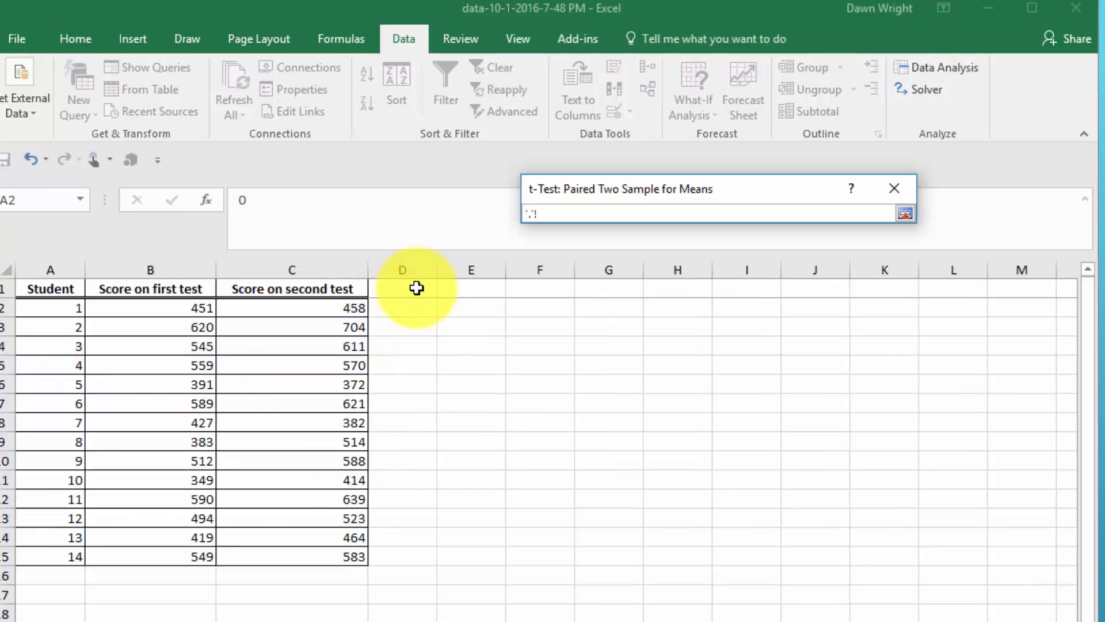
{"action": "left_click", "coordinate": [480, 288]}
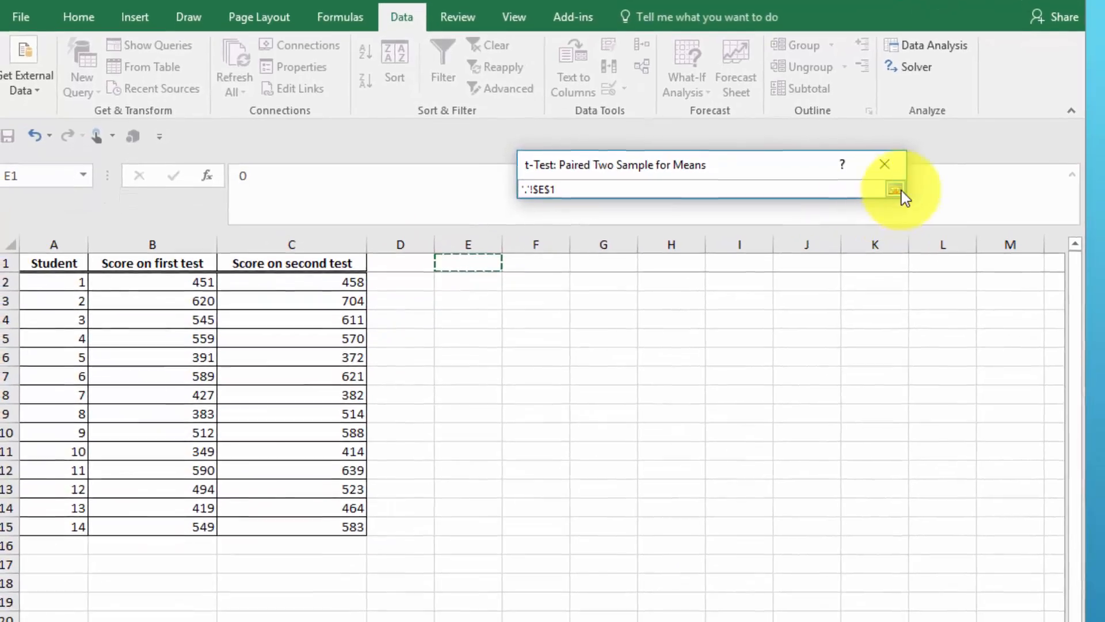
{"action": "left_click", "coordinate": [905, 213]}
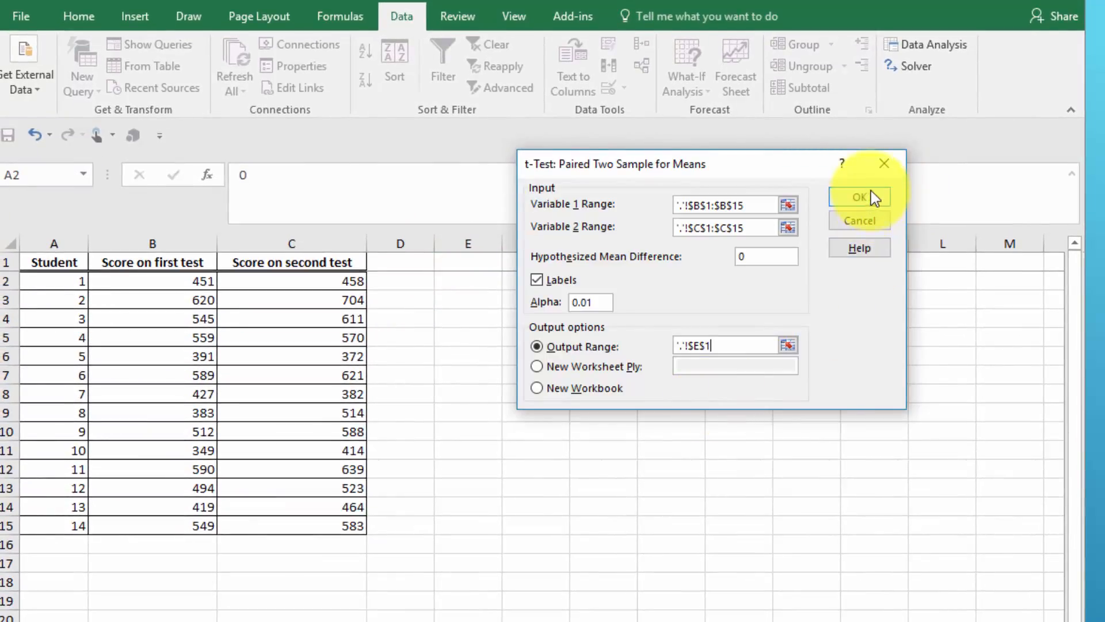
{"action": "left_click", "coordinate": [871, 195]}
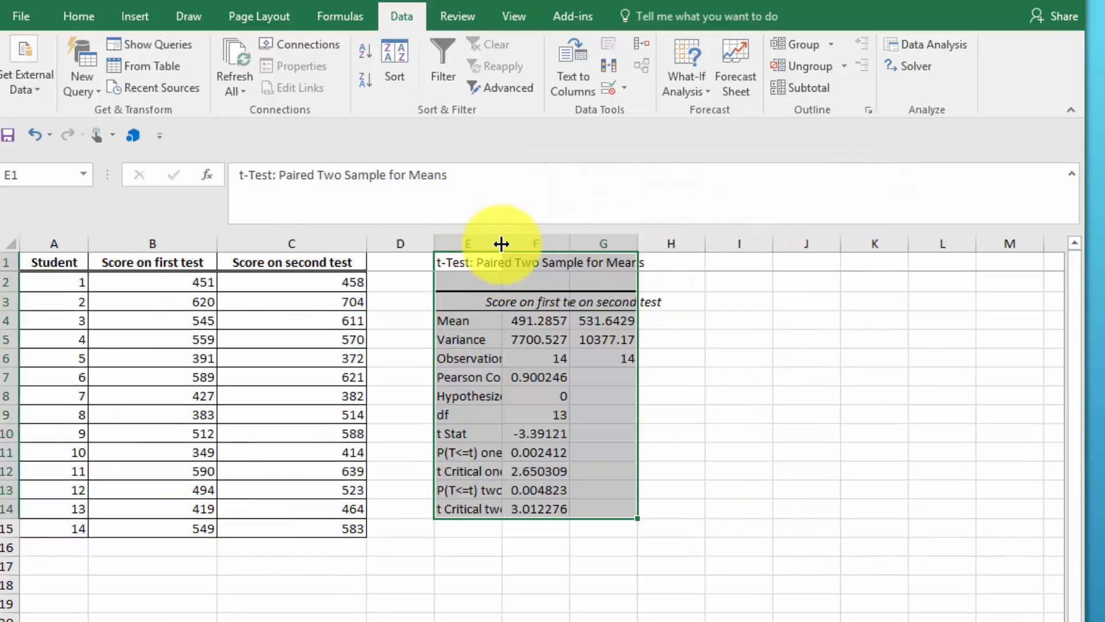
{"action": "double_click", "coordinate": [502, 243]}
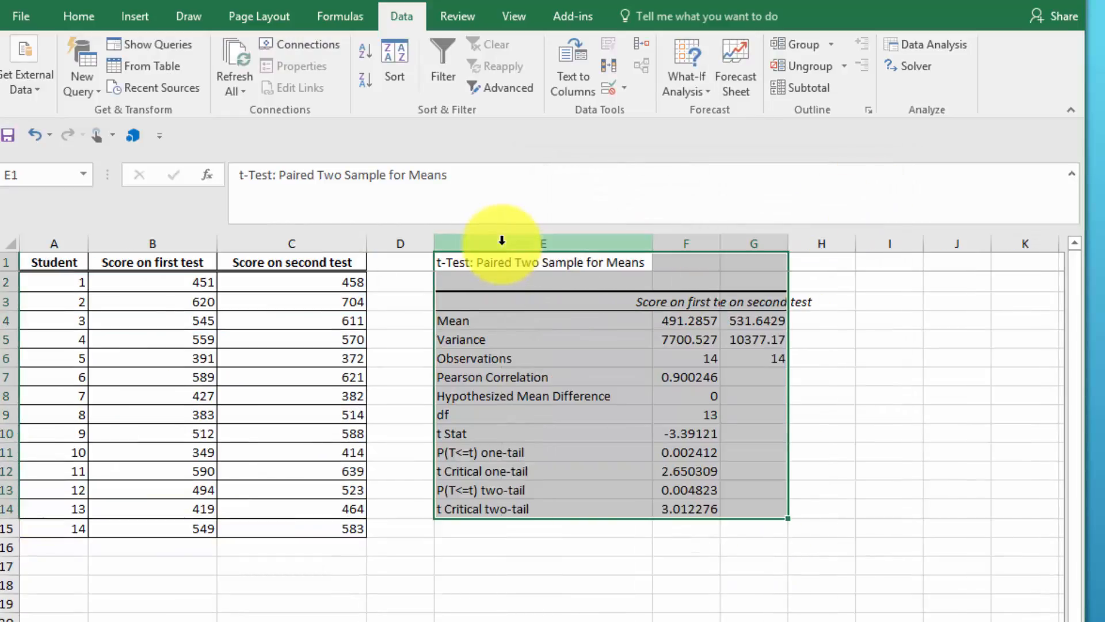
{"action": "double_click", "coordinate": [721, 241]}
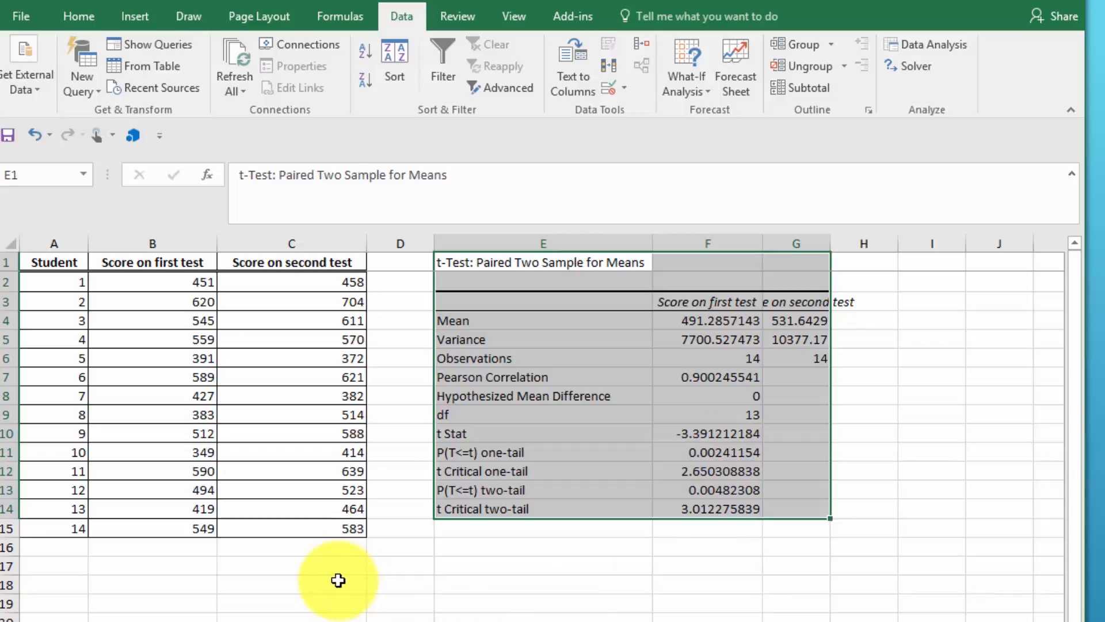
{"action": "left_click", "coordinate": [343, 548]}
{"action": "type", "text": "="}
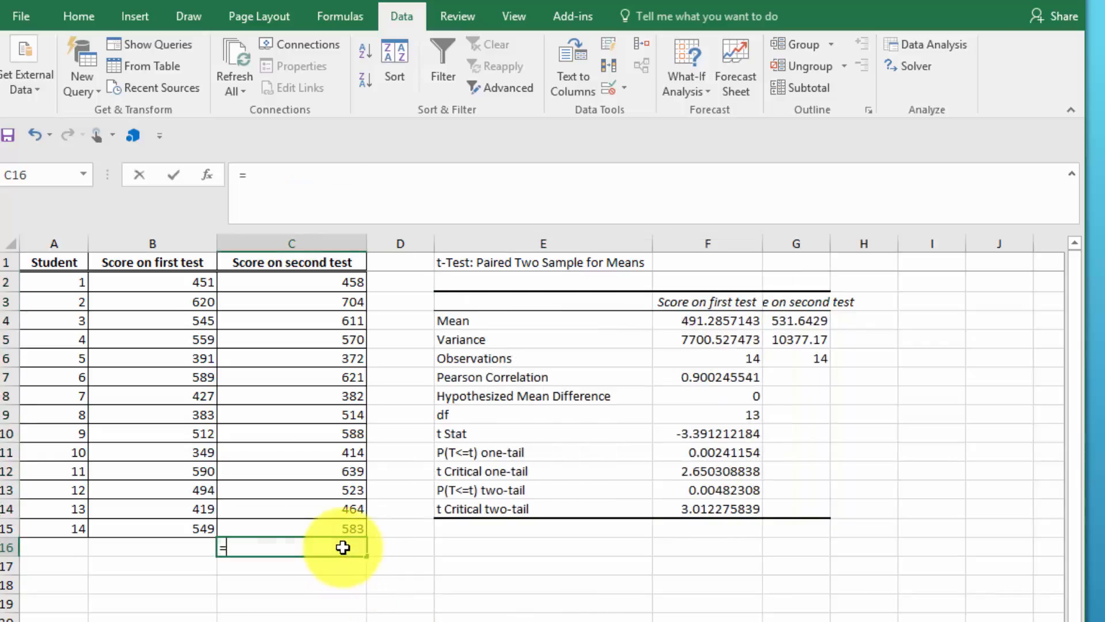
{"action": "type", "text": "avera"}
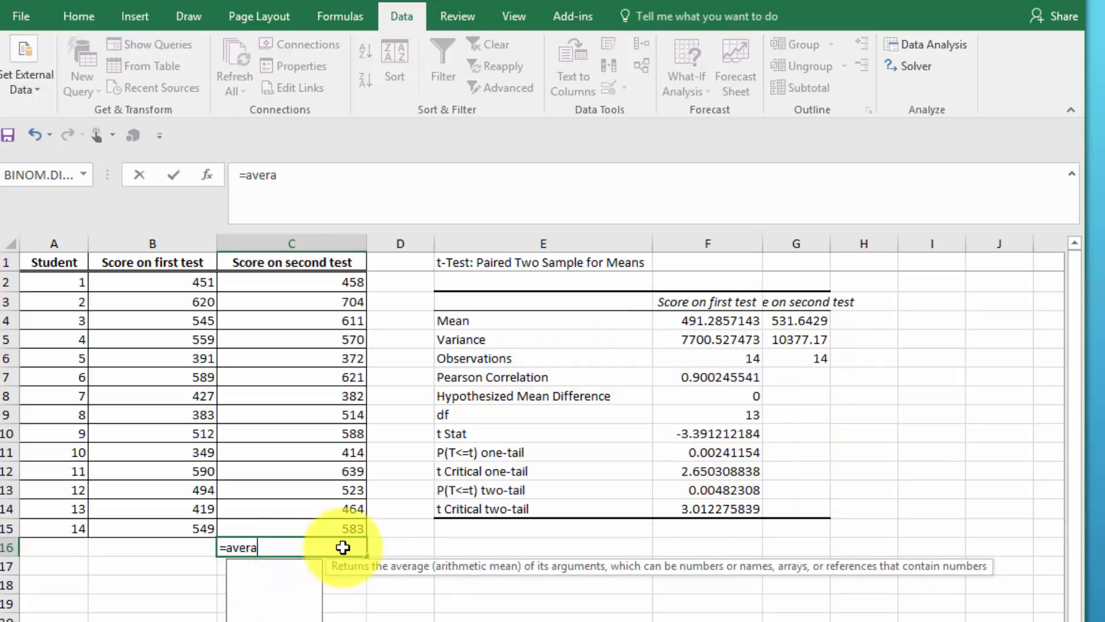
{"action": "type", "text": "ge("}
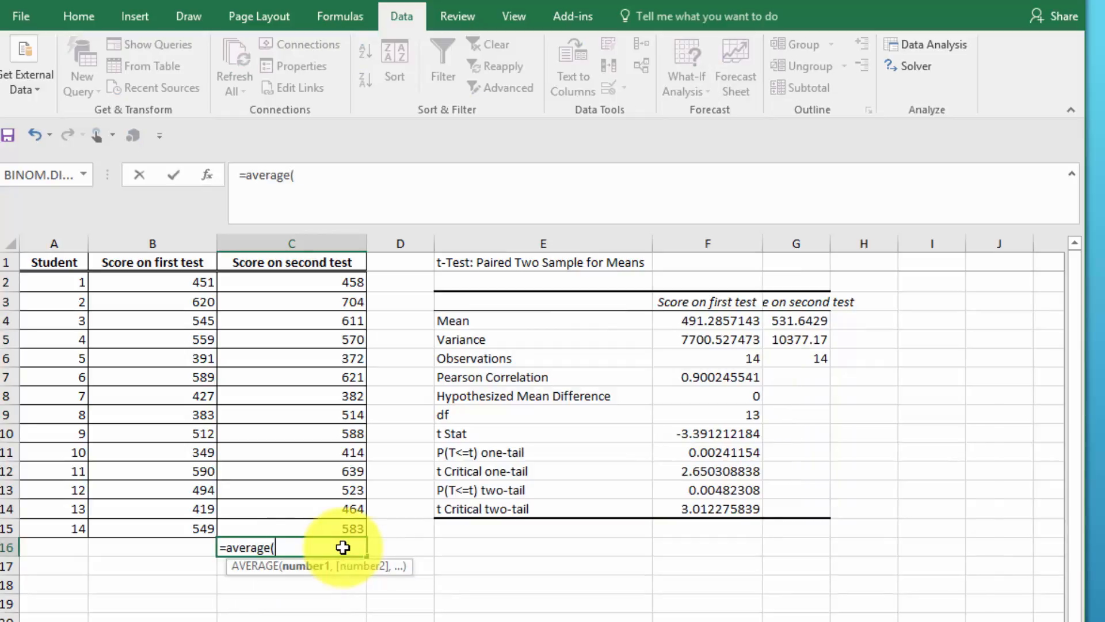
{"action": "left_click", "coordinate": [308, 288]}
{"action": "left_click_drag", "start_coordinate": [308, 287], "coordinate": [303, 321]}
{"action": "key", "text": "Escape"}
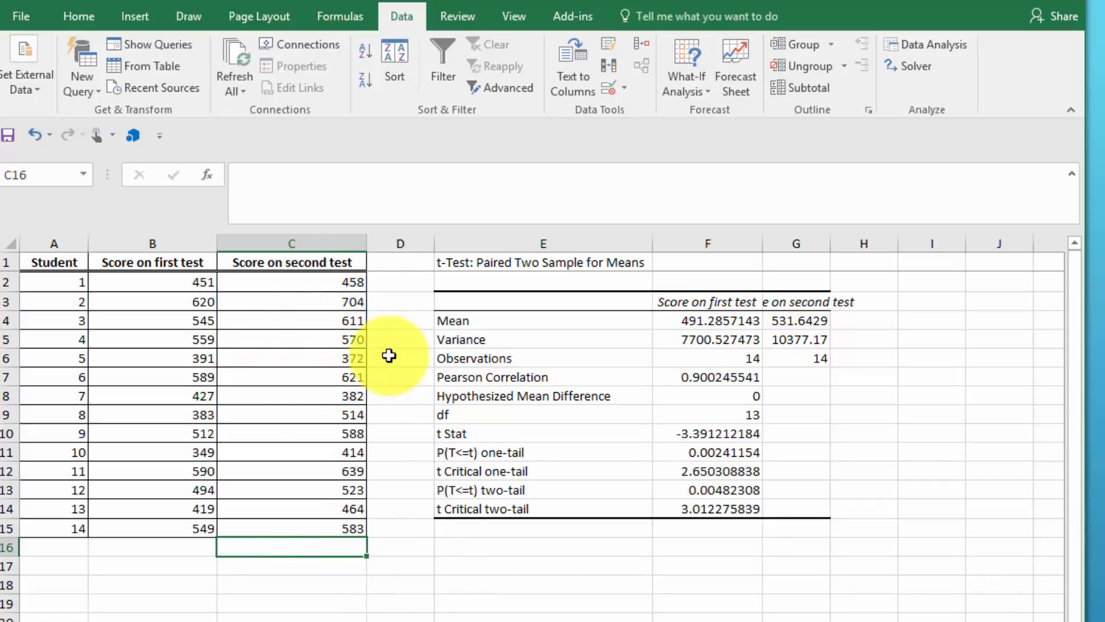
Step: Head the empty column beside the second test scores with d in cell D1
{"action": "left_click", "coordinate": [405, 262]}
{"action": "type", "text": "d"}
{"action": "key", "text": "Return"}
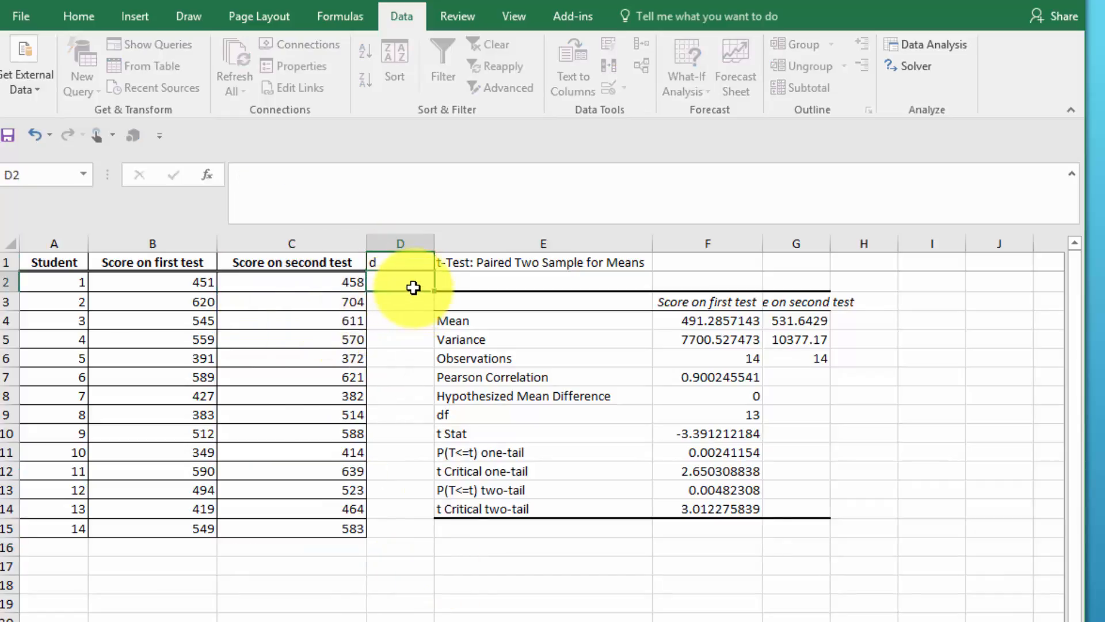
Step: Compute each student's score difference with =B2-C2 in D2 and fill the formula down through D15
{"action": "type", "text": "="}
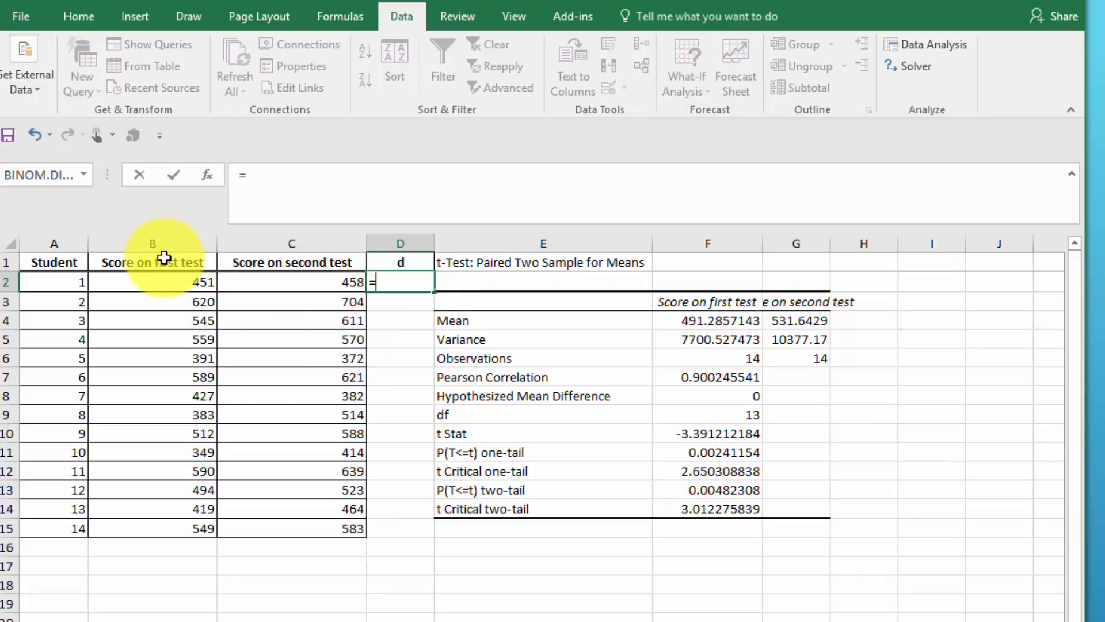
{"action": "left_click", "coordinate": [177, 283]}
{"action": "type", "text": "-"}
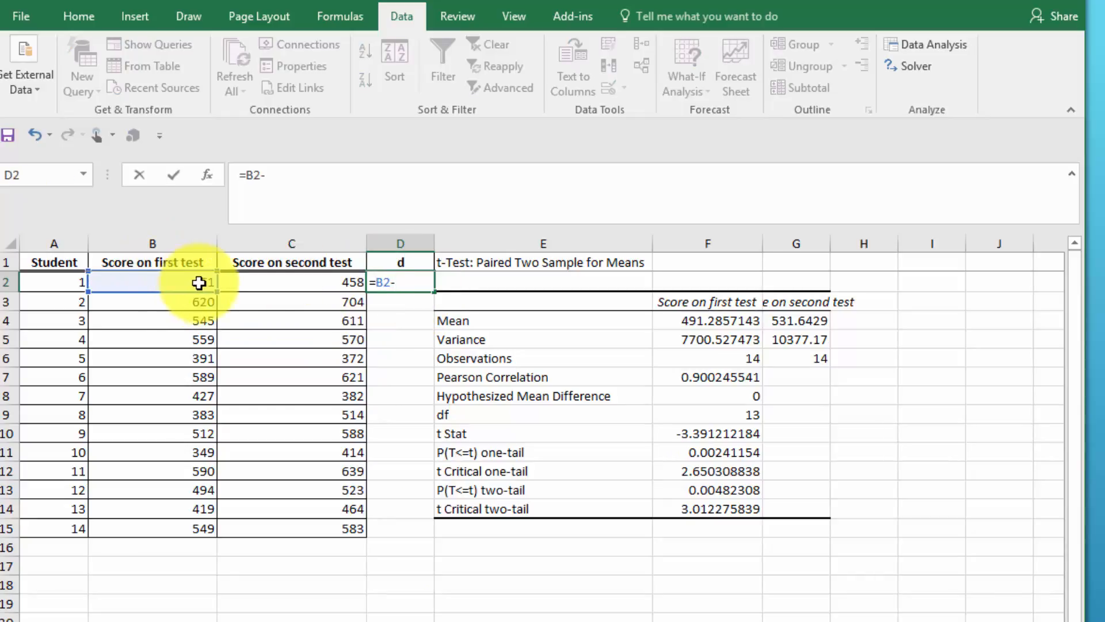
{"action": "left_click", "coordinate": [292, 280]}
{"action": "type", "text": "\\"}
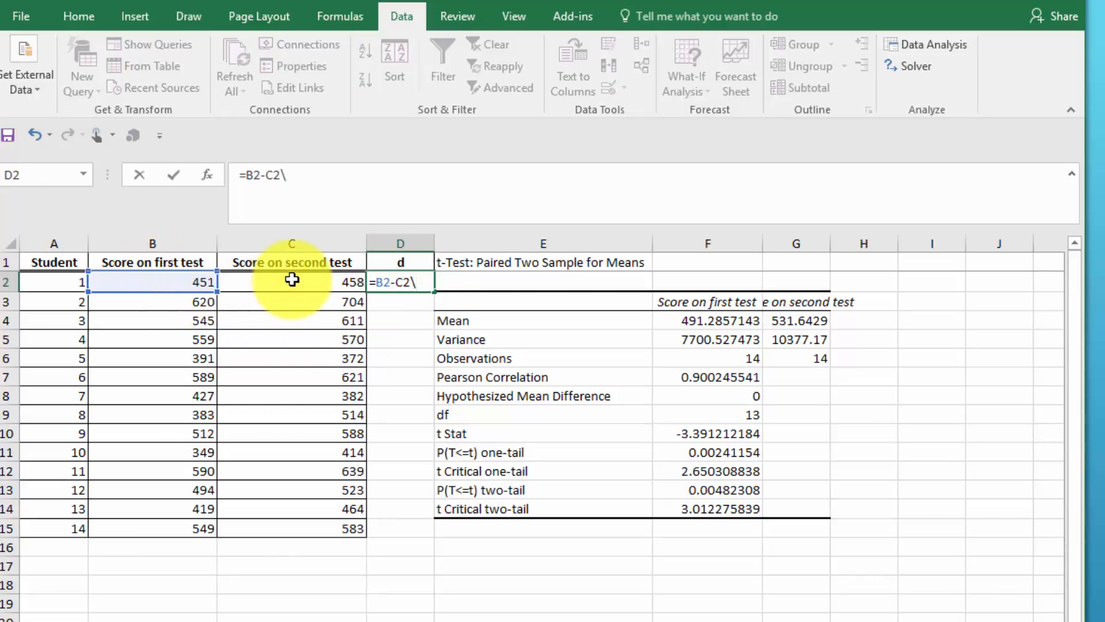
{"action": "key", "text": "BackSpace"}
{"action": "key", "text": "Return"}
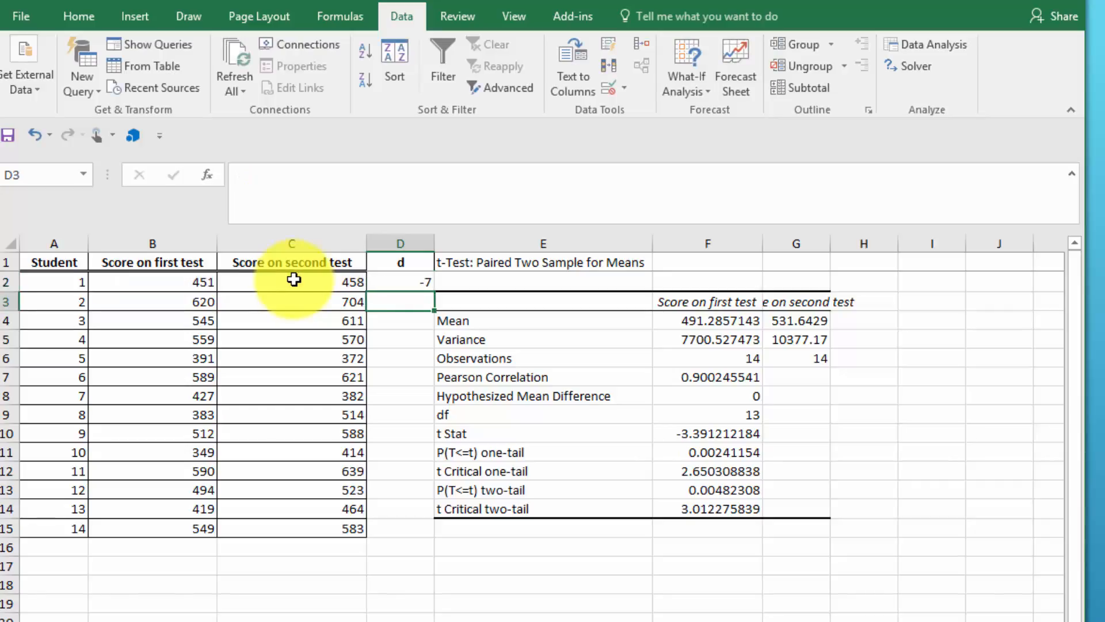
{"action": "left_click", "coordinate": [397, 285]}
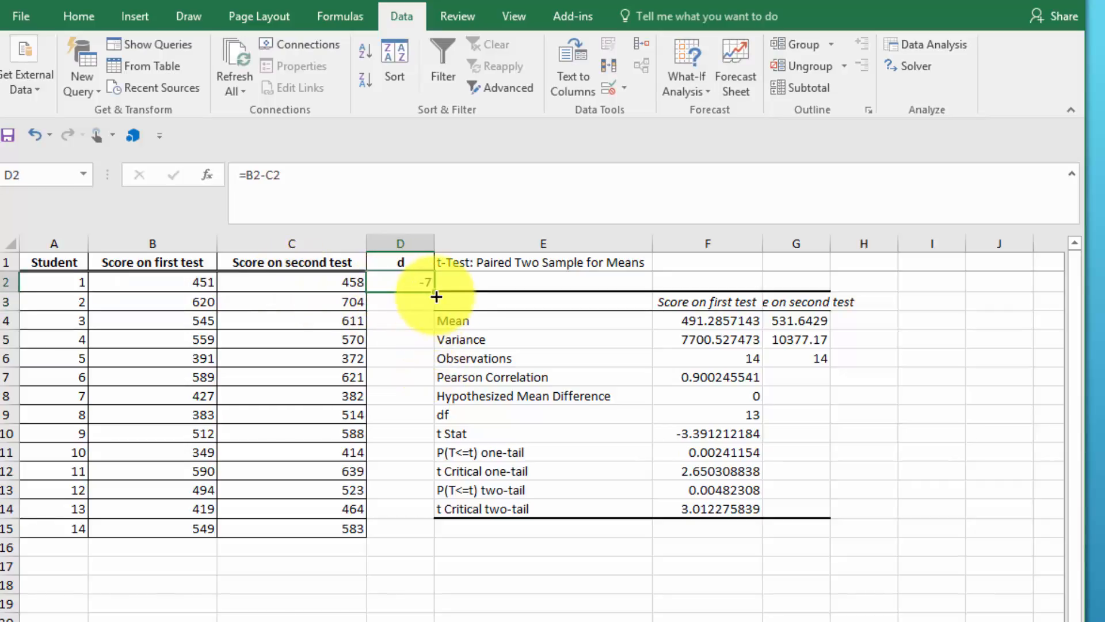
{"action": "left_click_drag", "start_coordinate": [435, 294], "coordinate": [405, 555]}
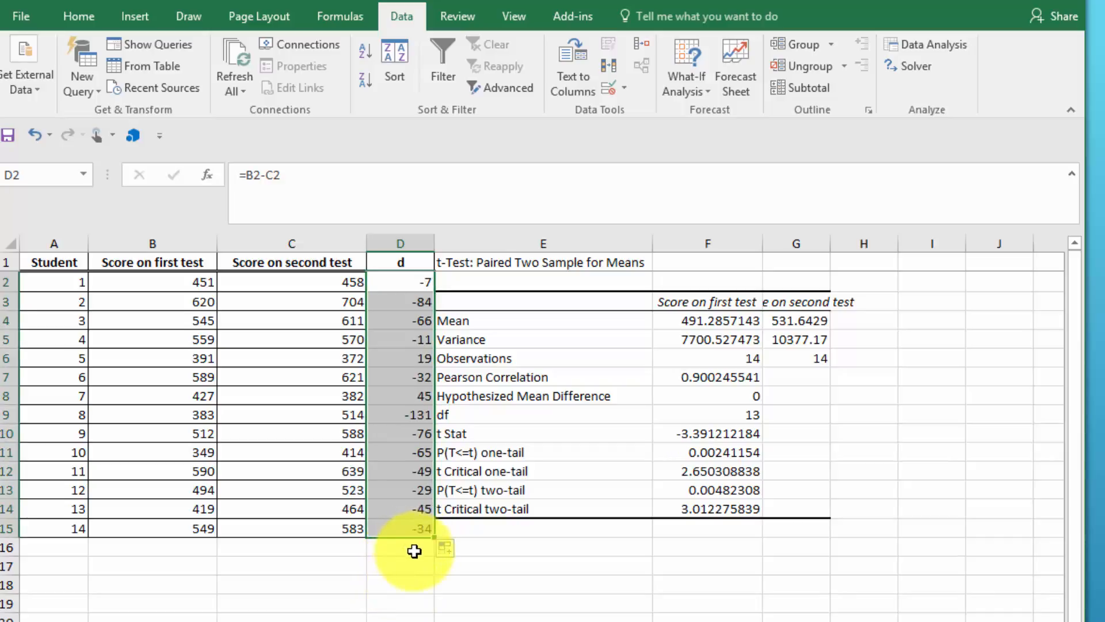
Step: Calculate the mean of the differences D2:D15 in cell D16 with the AVERAGE function
{"action": "left_click", "coordinate": [414, 551]}
{"action": "type", "text": "=av"}
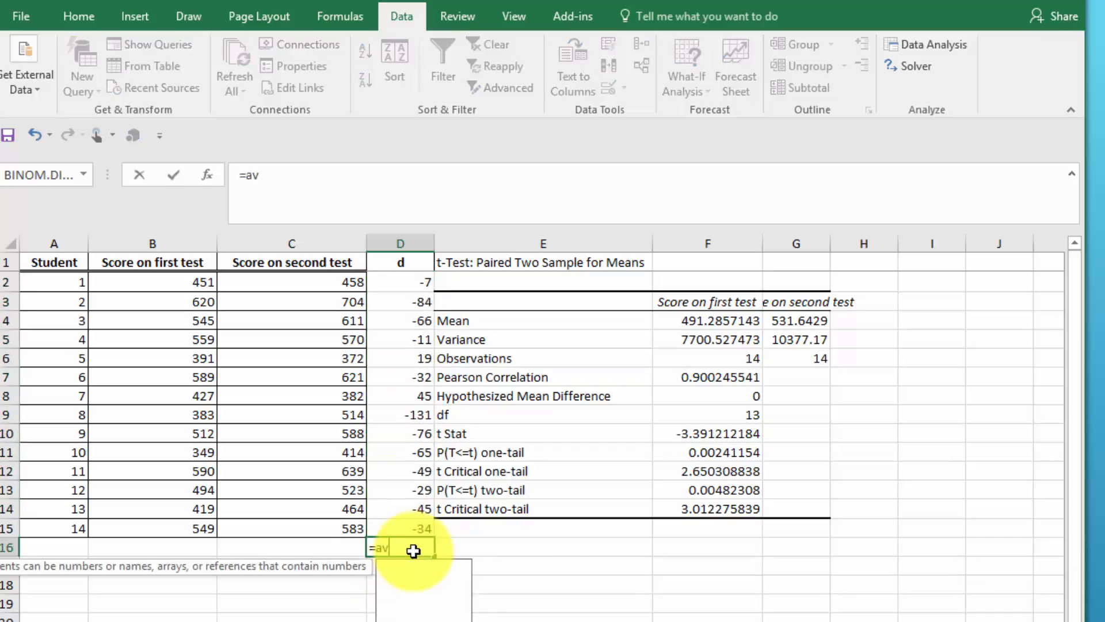
{"action": "type", "text": "erage"}
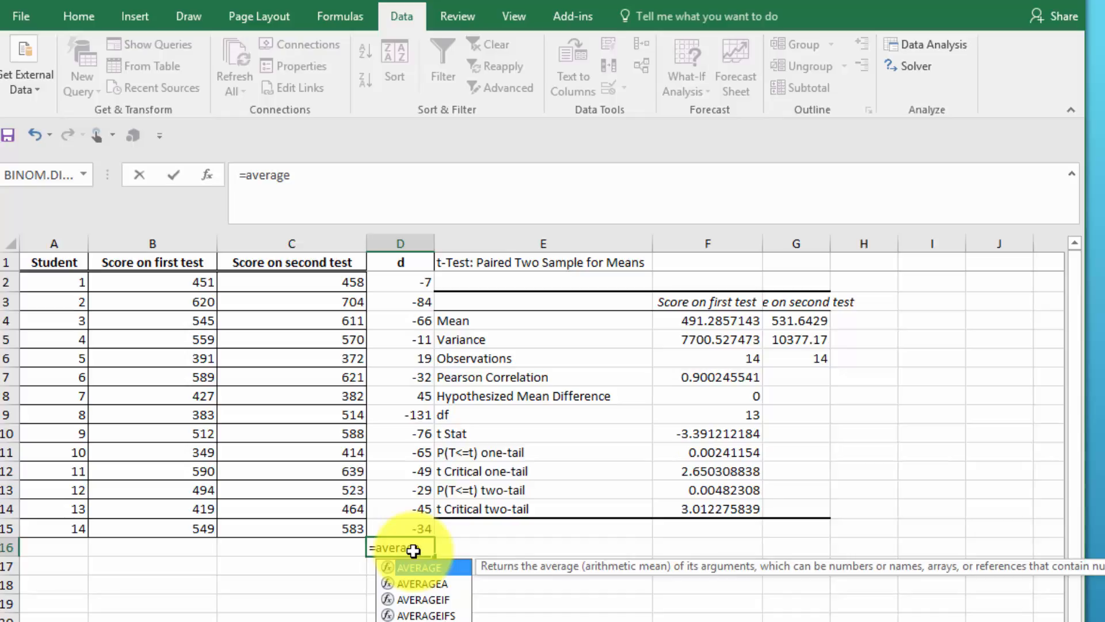
{"action": "type", "text": "("}
{"action": "left_click_drag", "start_coordinate": [403, 278], "coordinate": [402, 526]}
{"action": "key", "text": "Return"}
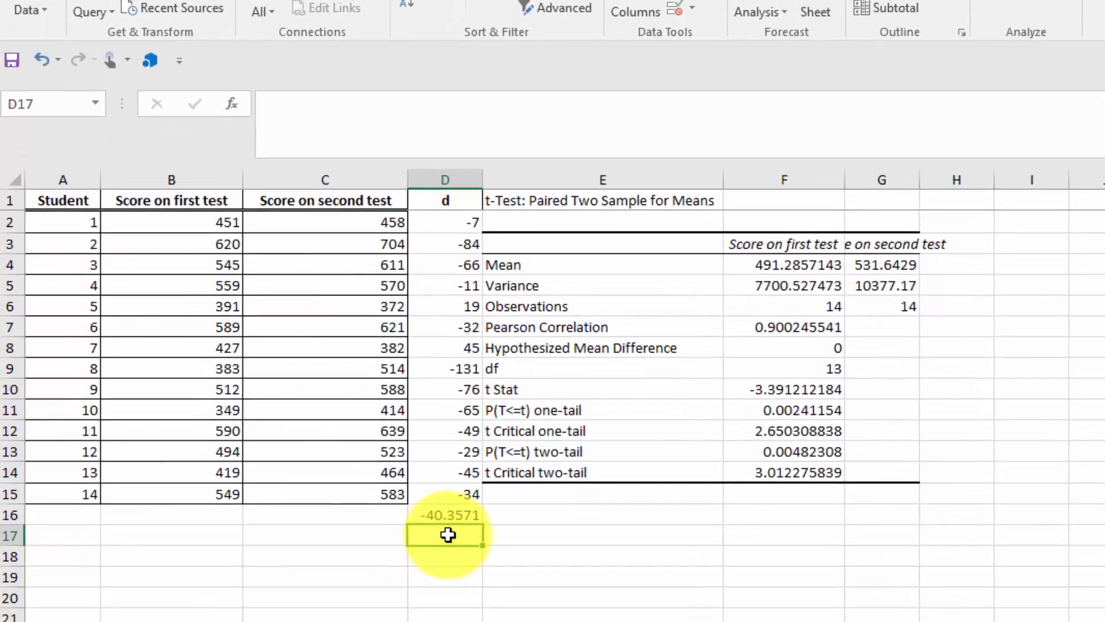
Step: Calculate the sample standard deviation of the differences D2:D15 in cell D17 with STDEV.S
{"action": "type", "text": "=st"}
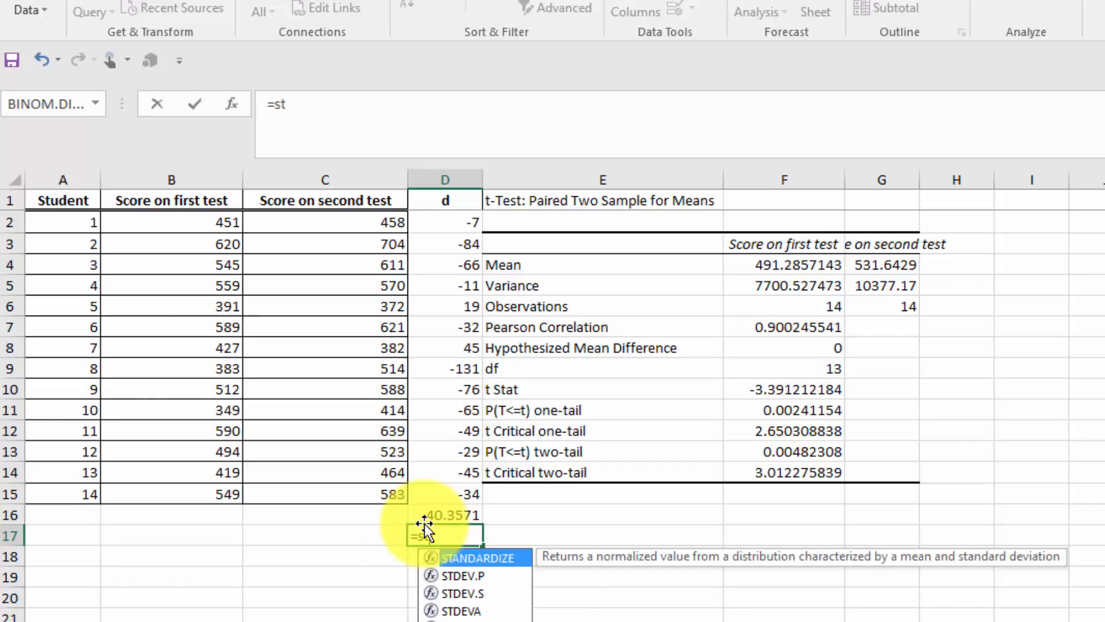
{"action": "type", "text": "d"}
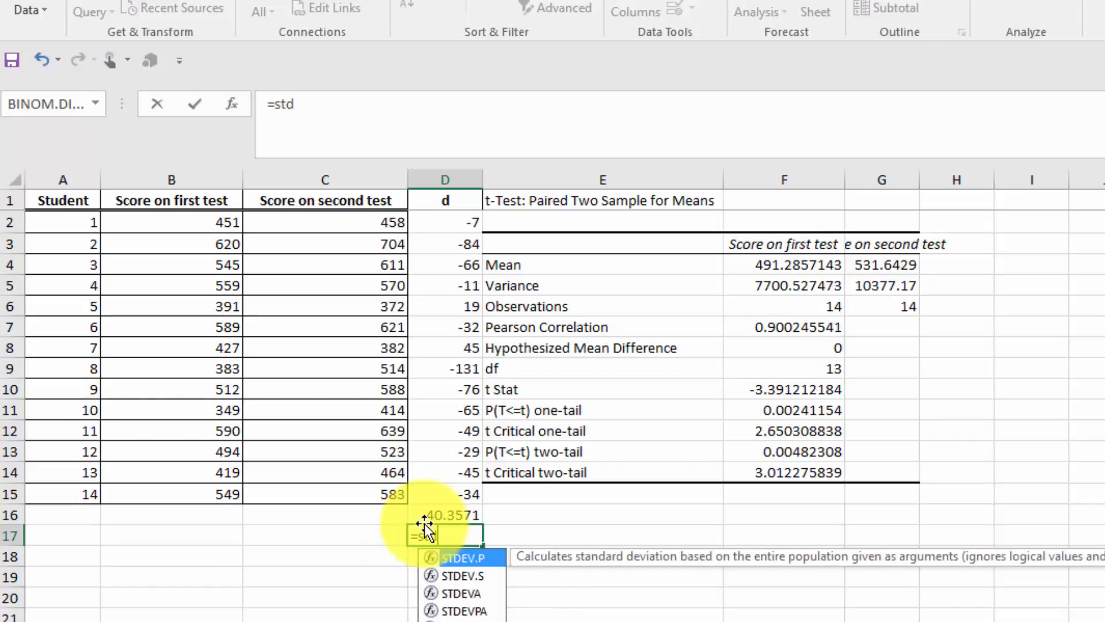
{"action": "double_click", "coordinate": [480, 575]}
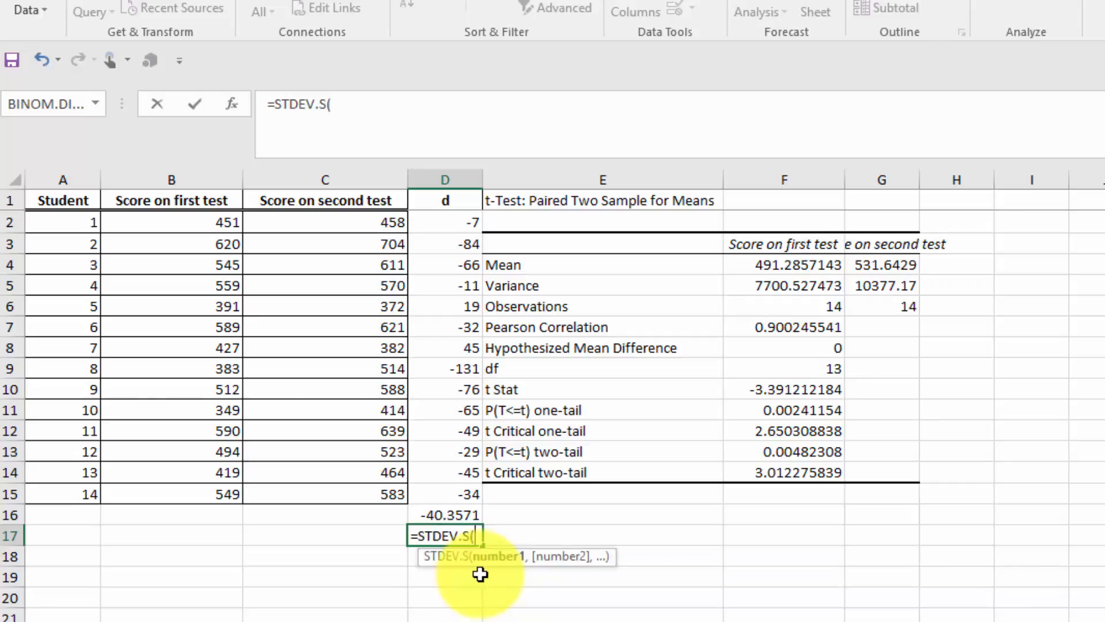
{"action": "left_click_drag", "start_coordinate": [446, 222], "coordinate": [428, 492]}
{"action": "key", "text": "Return"}
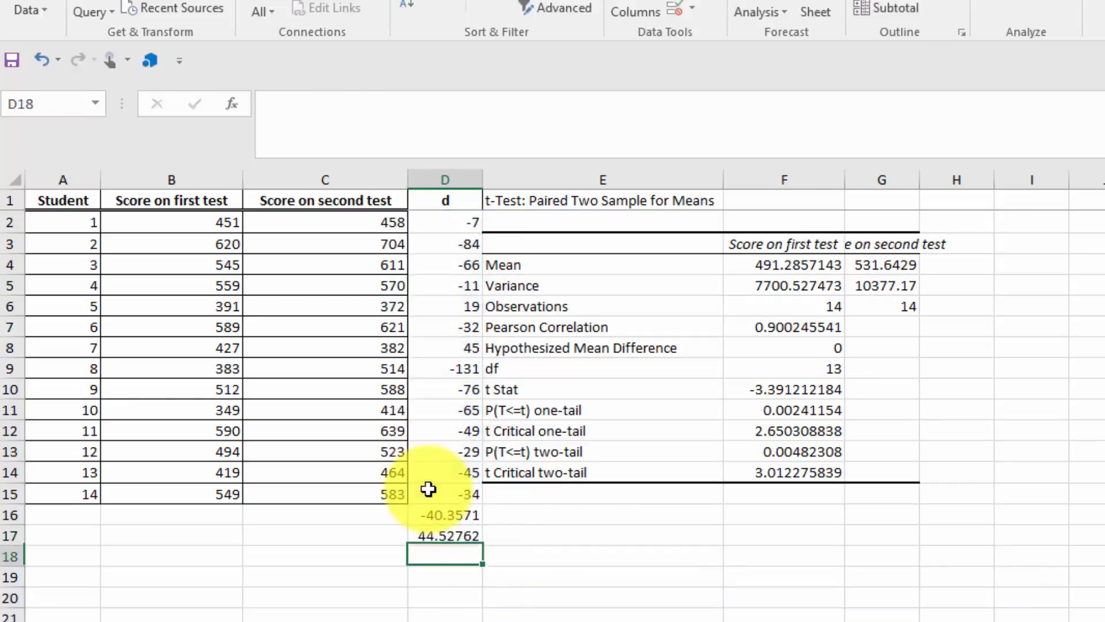